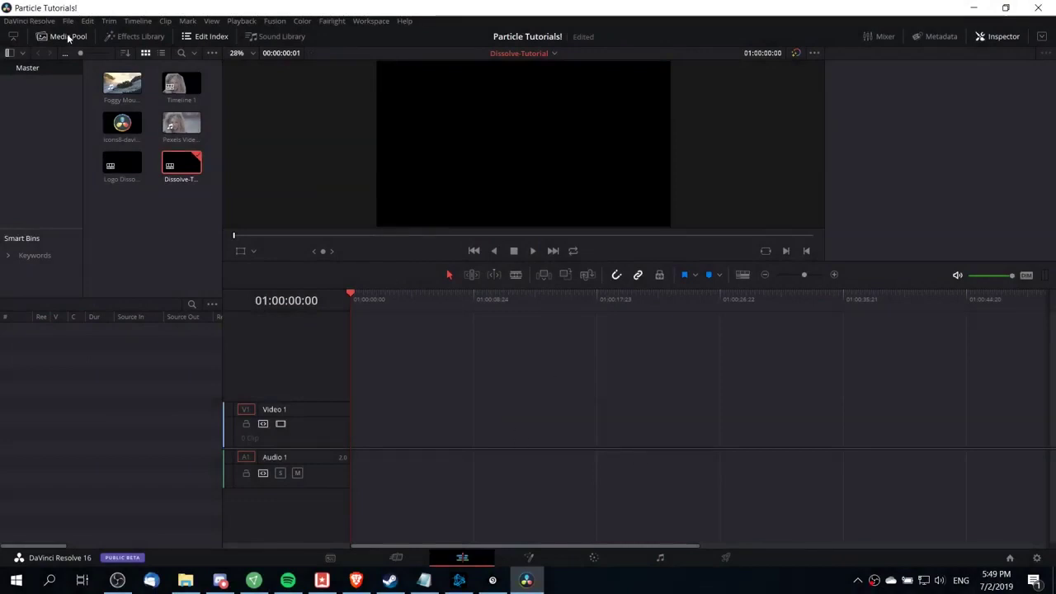
Drag a Fusion Composition clip from the Effects Library to the start of Video 1.
{"action": "left_click", "coordinate": [139, 37]}
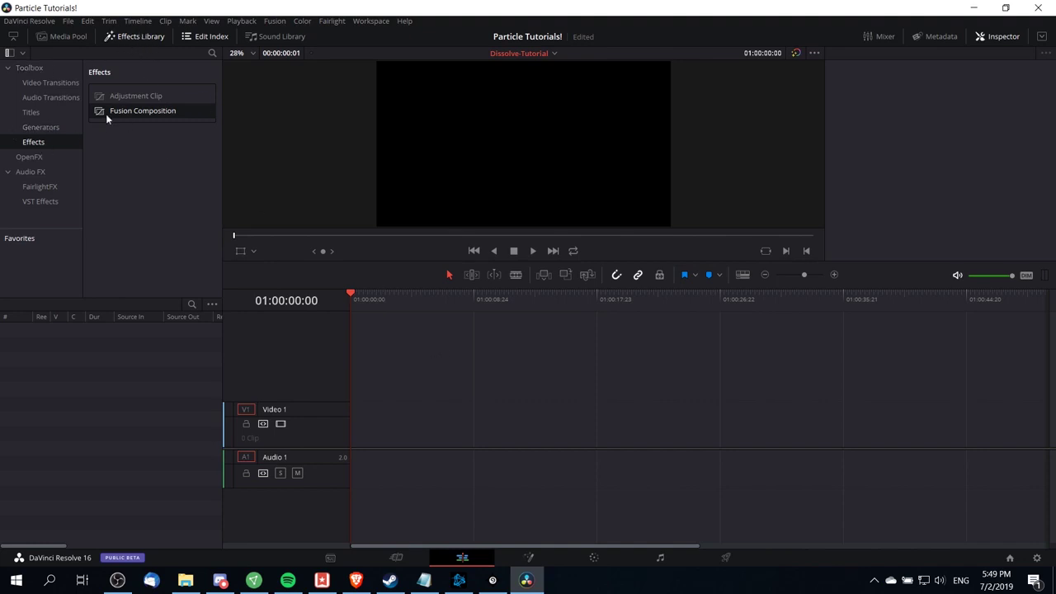
{"action": "left_click_drag", "start_coordinate": [108, 113], "coordinate": [360, 429]}
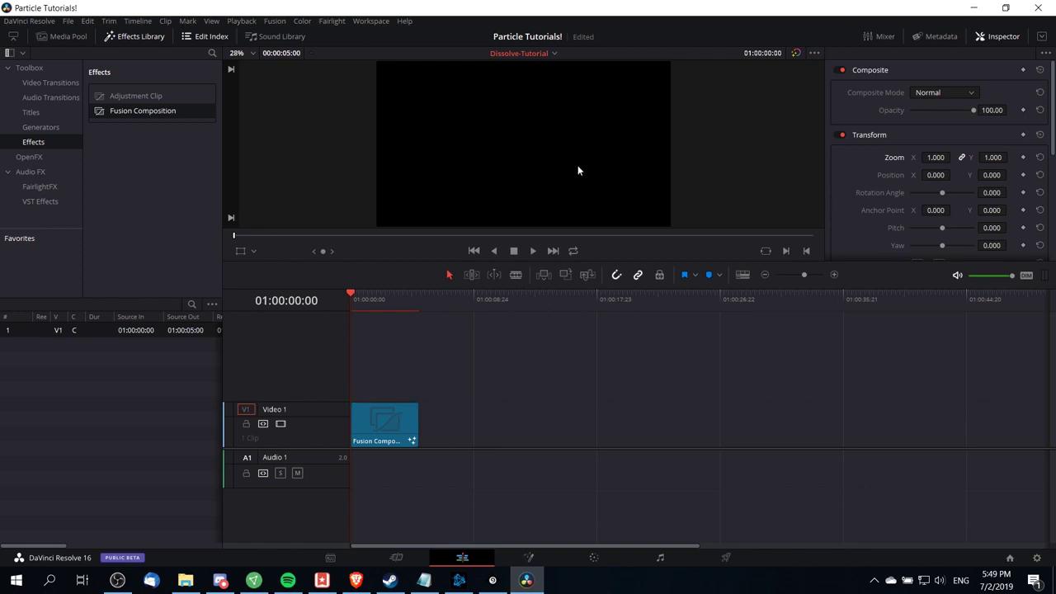
Open the composition on the Fusion page, shifting MediaOut1 right and reshowing the Media Pool.
{"action": "left_click", "coordinate": [543, 563]}
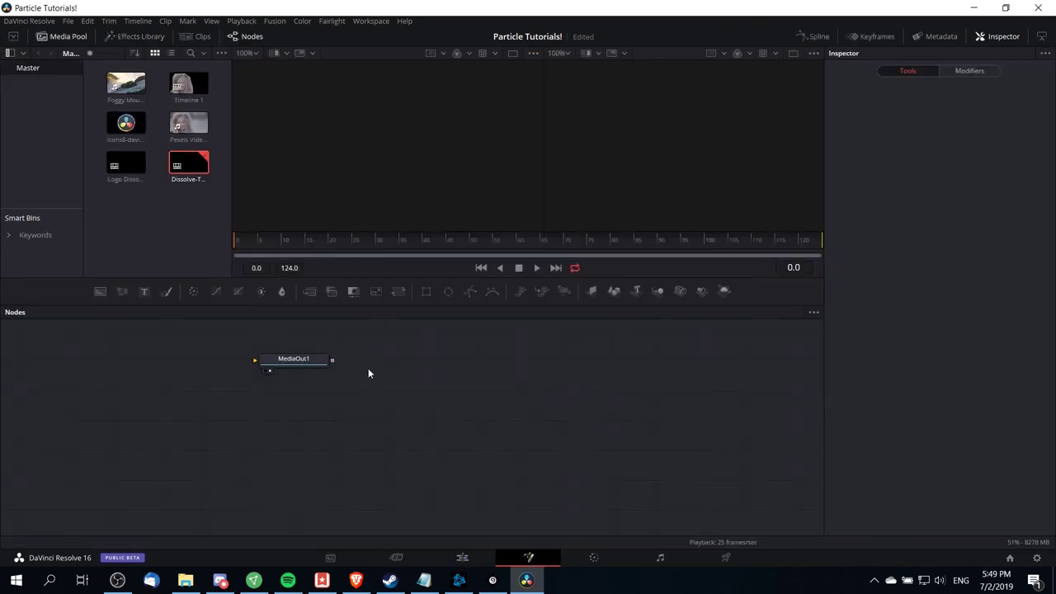
{"action": "left_click_drag", "start_coordinate": [294, 358], "coordinate": [581, 364]}
{"action": "left_click", "coordinate": [66, 37]}
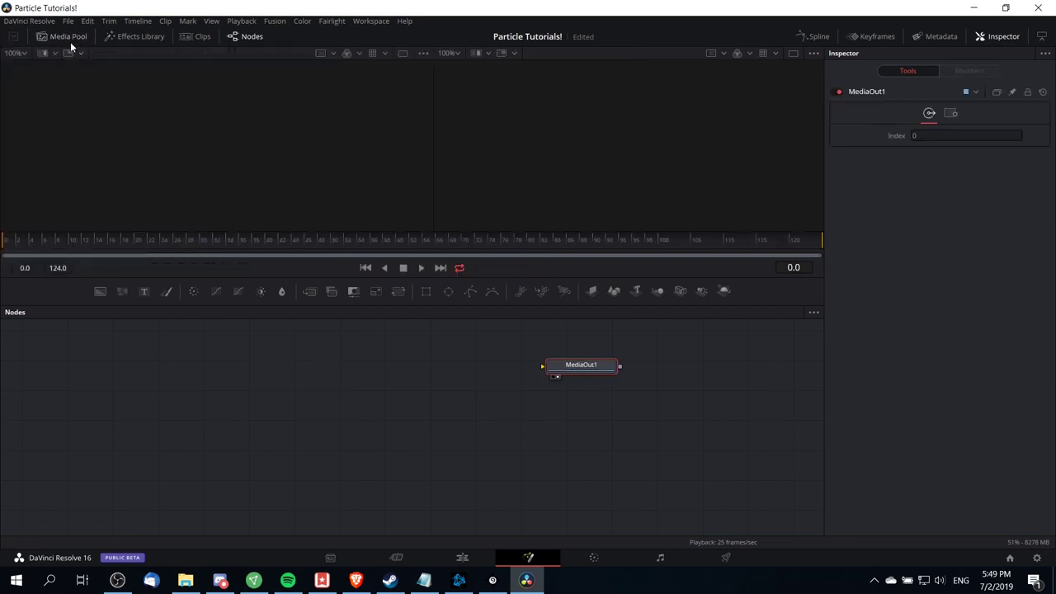
{"action": "left_click", "coordinate": [70, 37]}
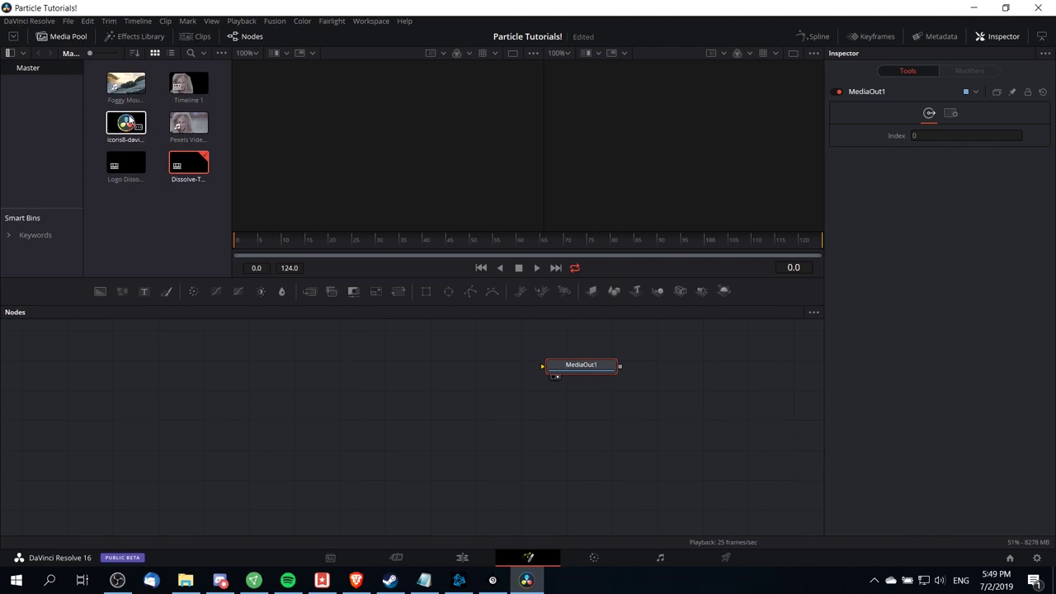
Add the icons8 logo PNG as a MediaIn1 node and preview it in the viewer.
{"action": "left_click_drag", "start_coordinate": [128, 121], "coordinate": [286, 368]}
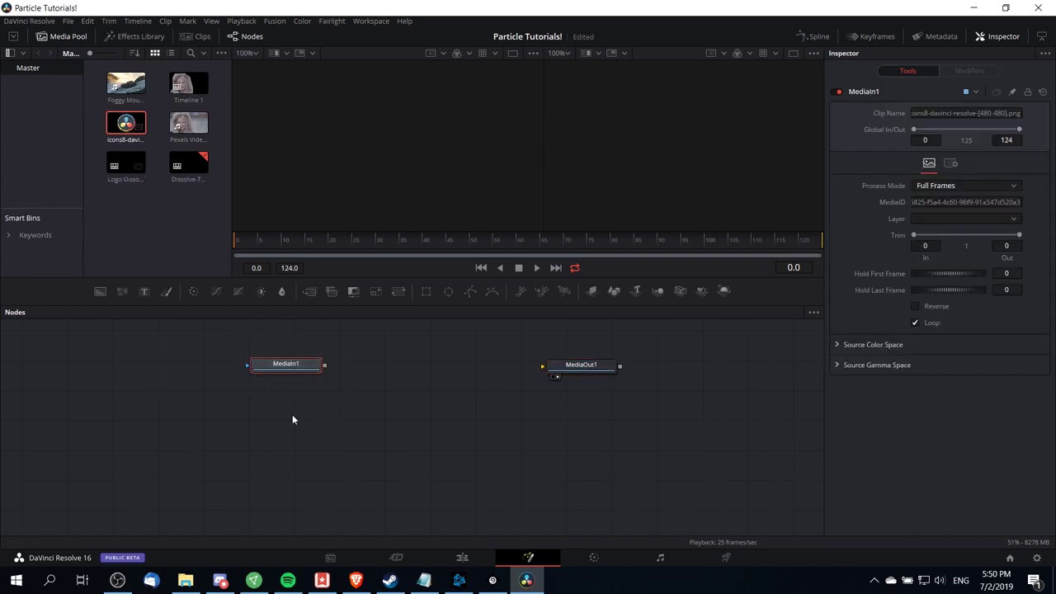
{"action": "left_click_drag", "start_coordinate": [297, 368], "coordinate": [288, 374]}
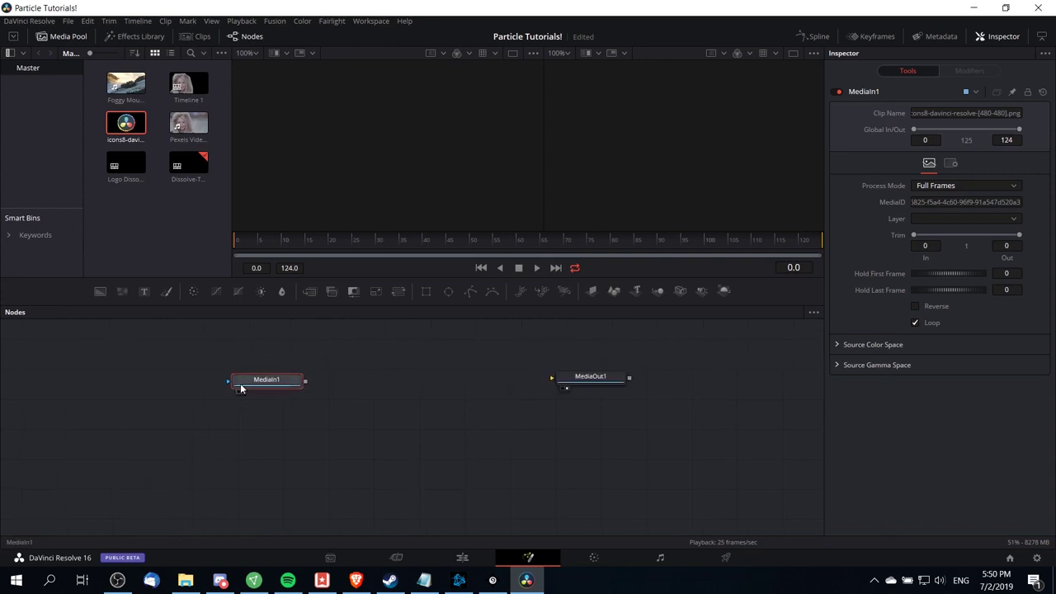
{"action": "left_click", "coordinate": [238, 393]}
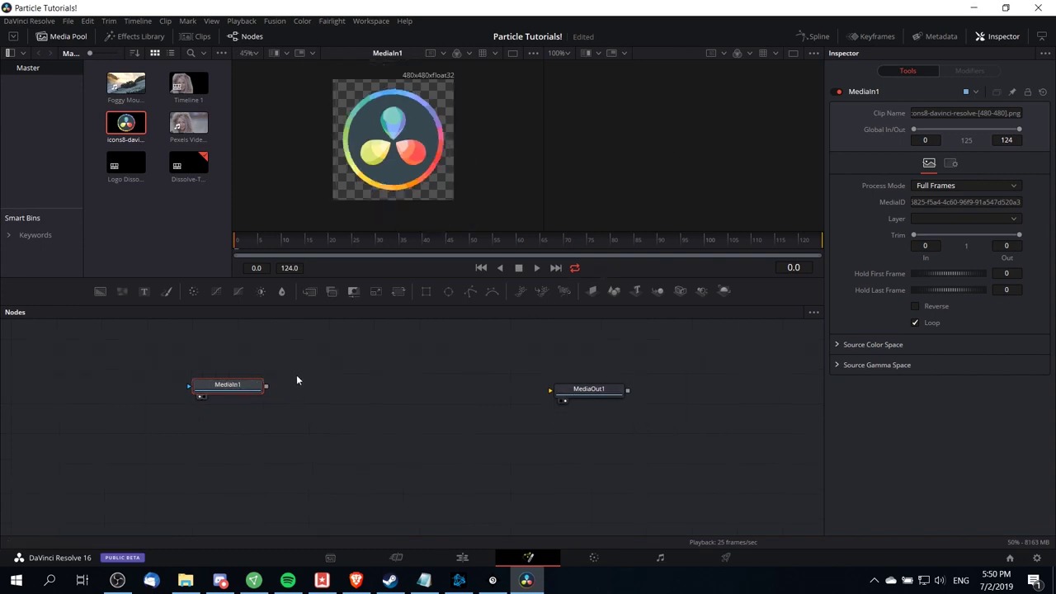
{"action": "mouse_move", "coordinate": [249, 389]}
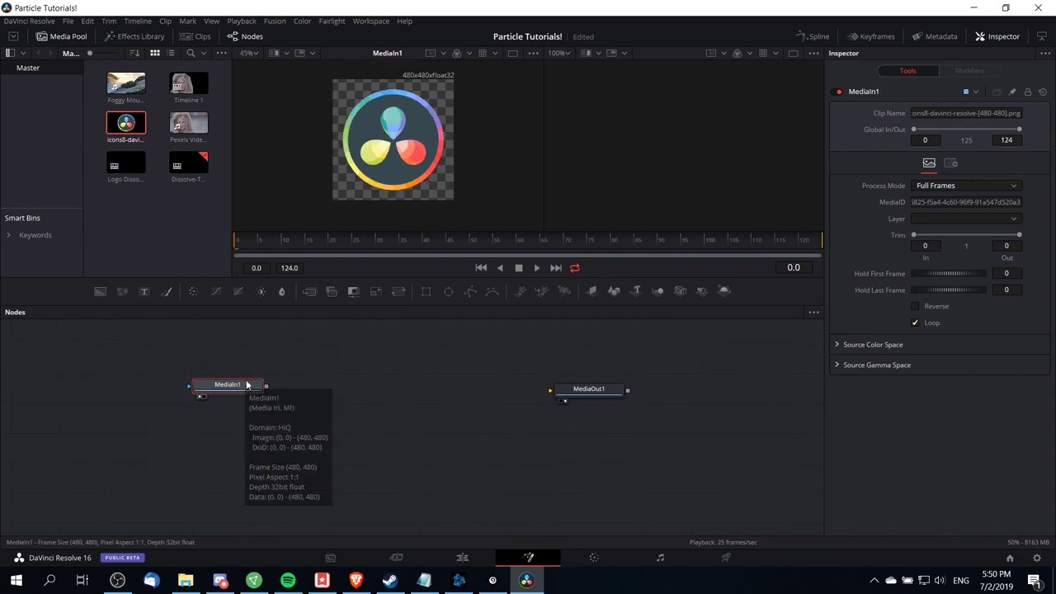
Add a pImageEmitter node and connect MediaIn1's output into it.
{"action": "right_click", "coordinate": [282, 384]}
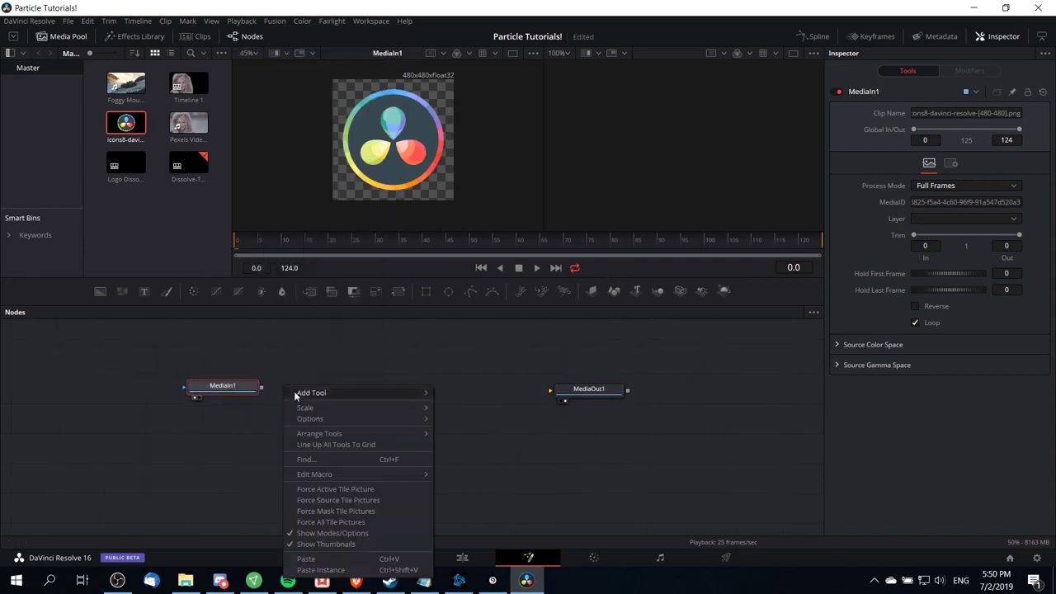
{"action": "mouse_move", "coordinate": [296, 396]}
{"action": "mouse_move", "coordinate": [477, 412]}
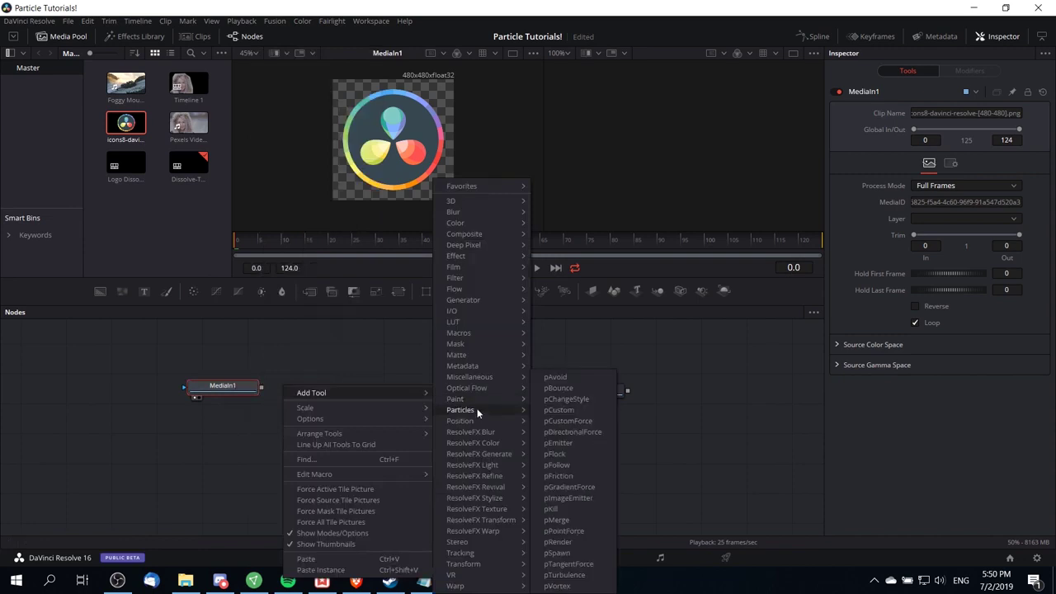
{"action": "left_click", "coordinate": [592, 498]}
{"action": "left_click_drag", "start_coordinate": [297, 385], "coordinate": [355, 388]}
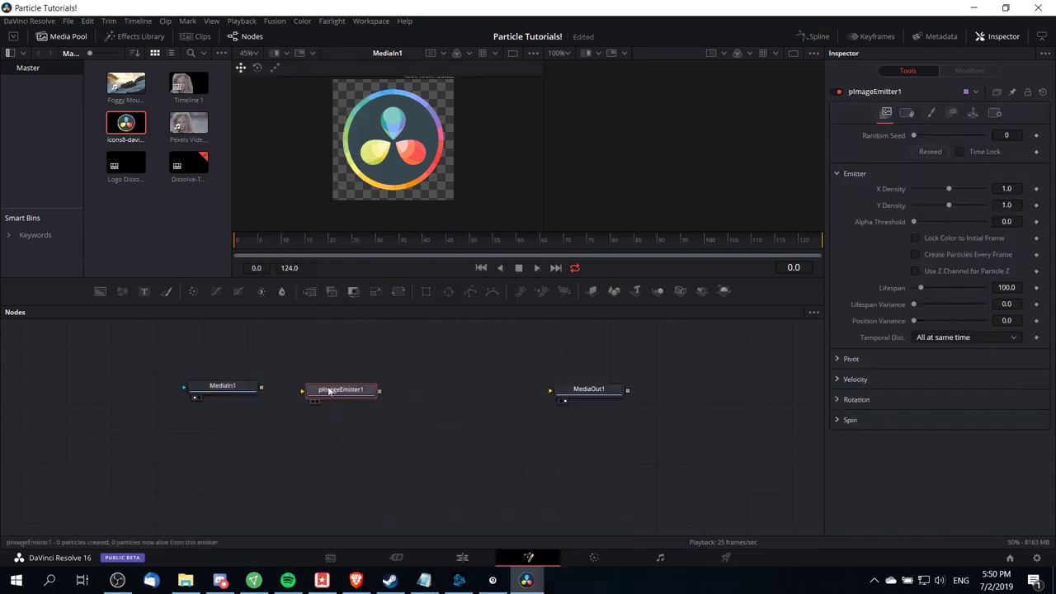
{"action": "left_click_drag", "start_coordinate": [248, 392], "coordinate": [319, 395]}
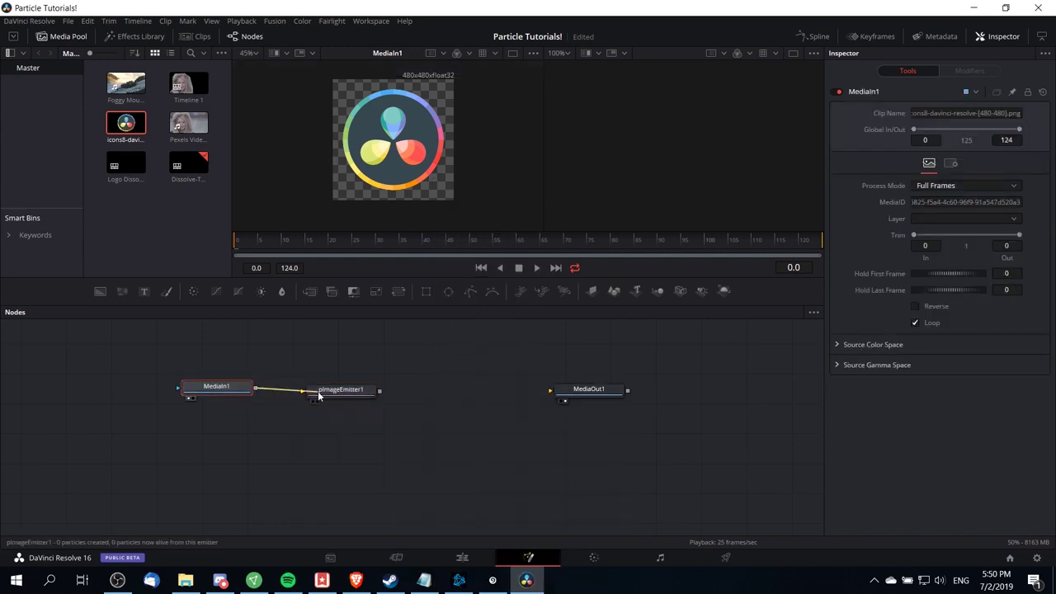
Add pRender after pImageEmitter1 and link pRender1's output to MediaOut1.
{"action": "left_click", "coordinate": [367, 396]}
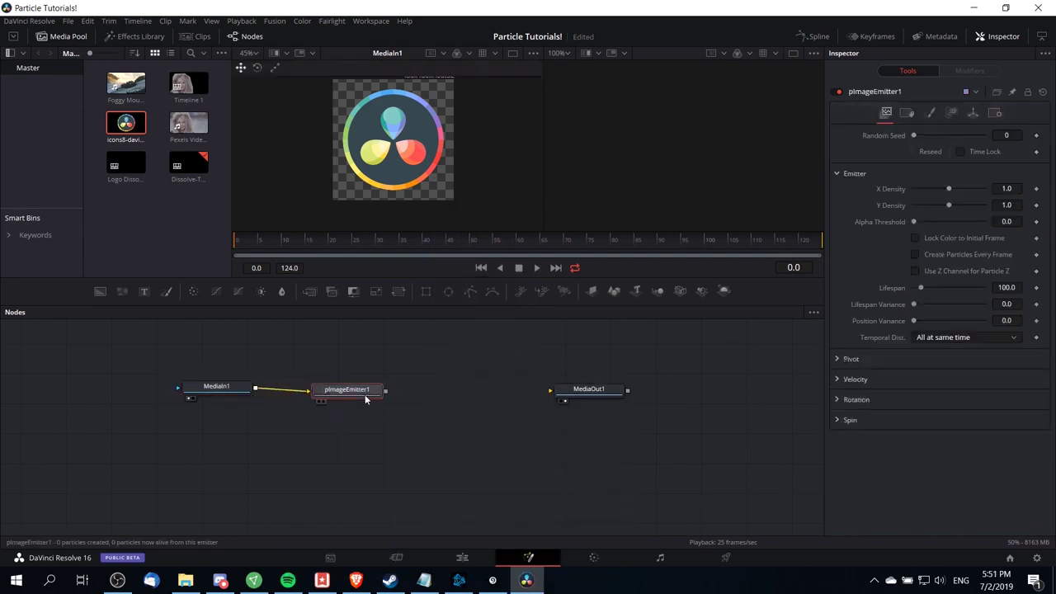
{"action": "left_click", "coordinate": [564, 295]}
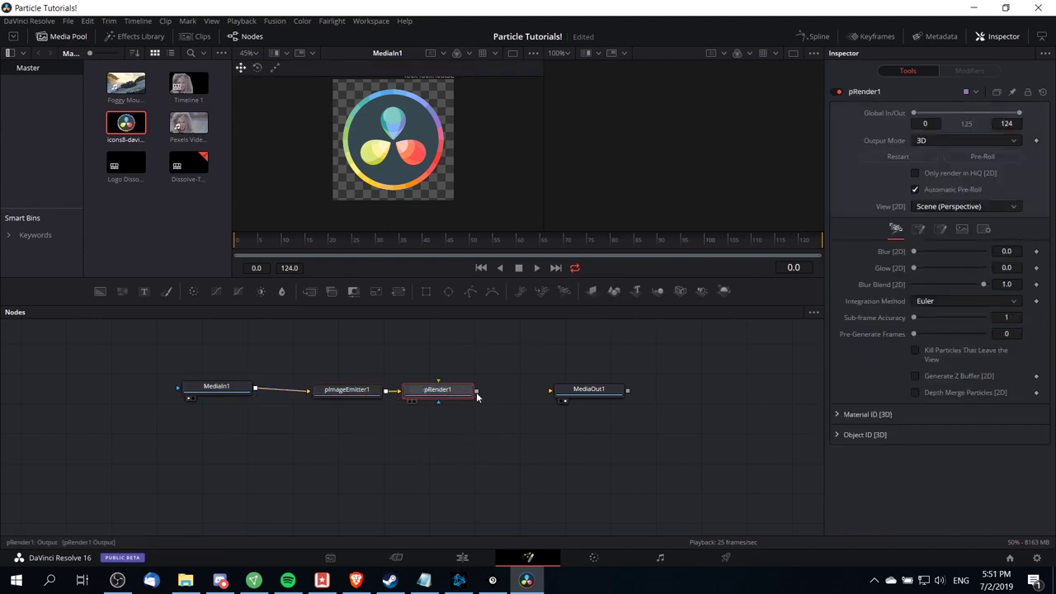
{"action": "left_click_drag", "start_coordinate": [476, 394], "coordinate": [572, 395]}
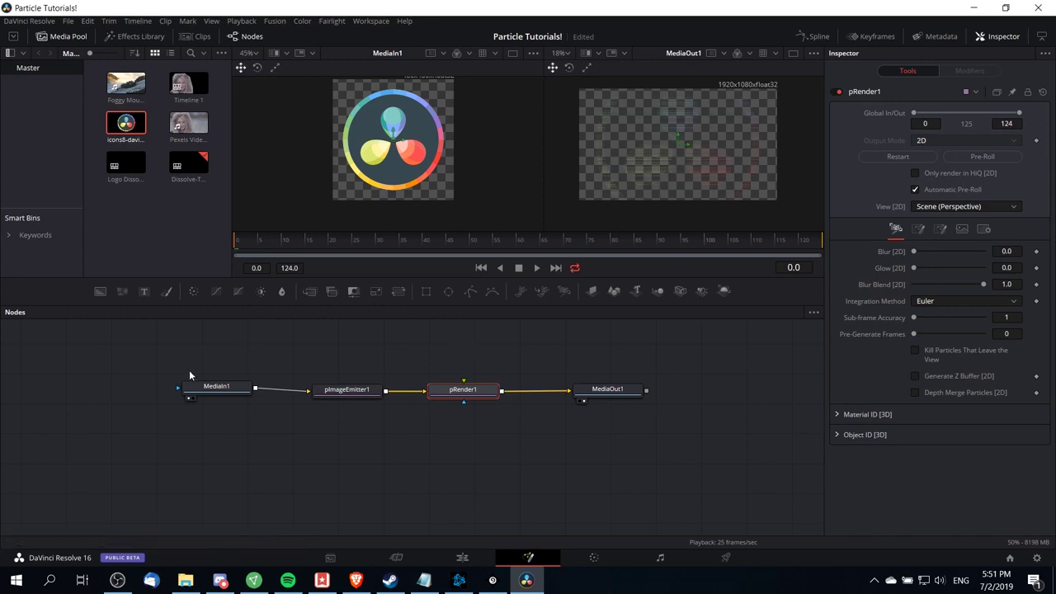
{"action": "left_click_drag", "start_coordinate": [217, 387], "coordinate": [169, 392]}
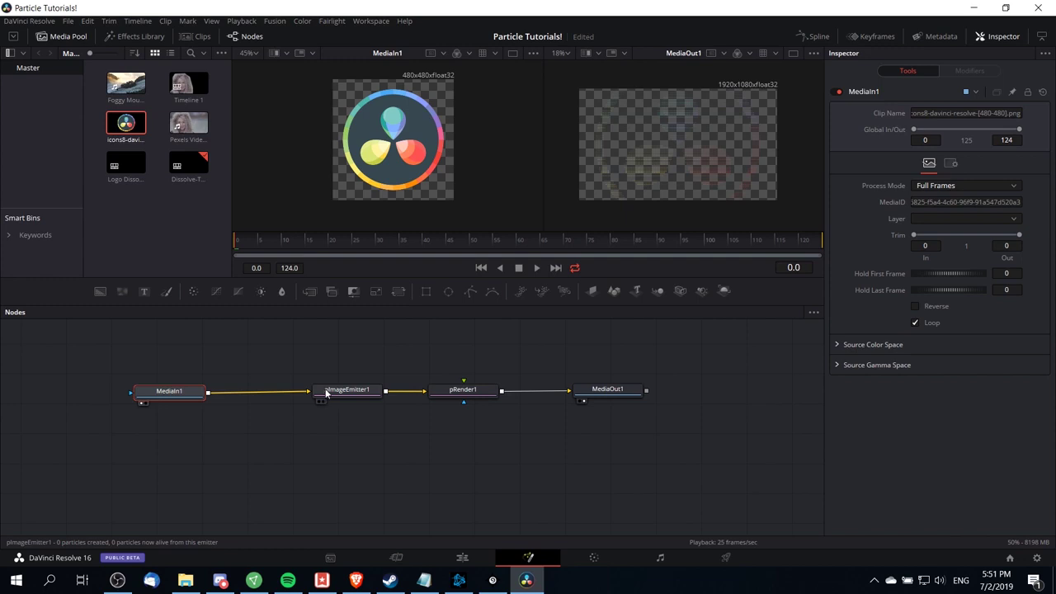
Insert a Transform node after MediaIn1 and scale the logo to Size 0.48.
{"action": "right_click", "coordinate": [219, 397]}
{"action": "mouse_move", "coordinate": [266, 404]}
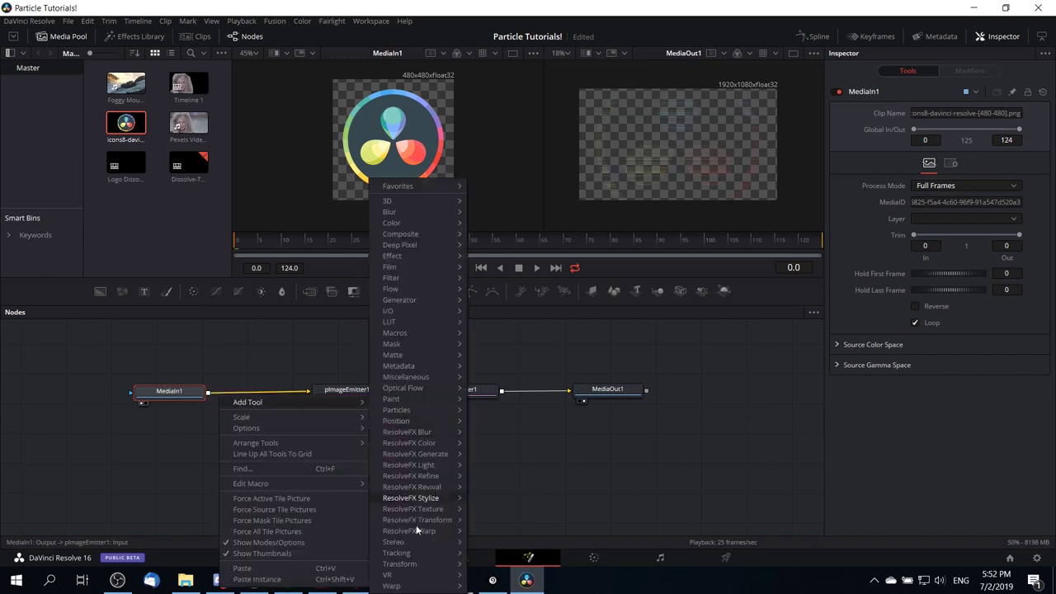
{"action": "mouse_move", "coordinate": [418, 564]}
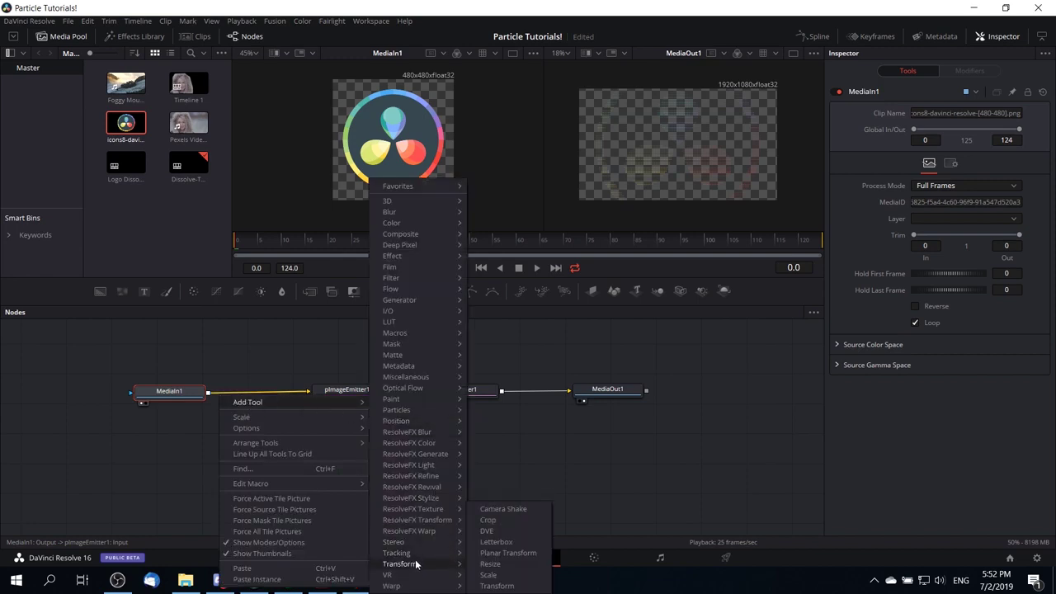
{"action": "left_click", "coordinate": [497, 585]}
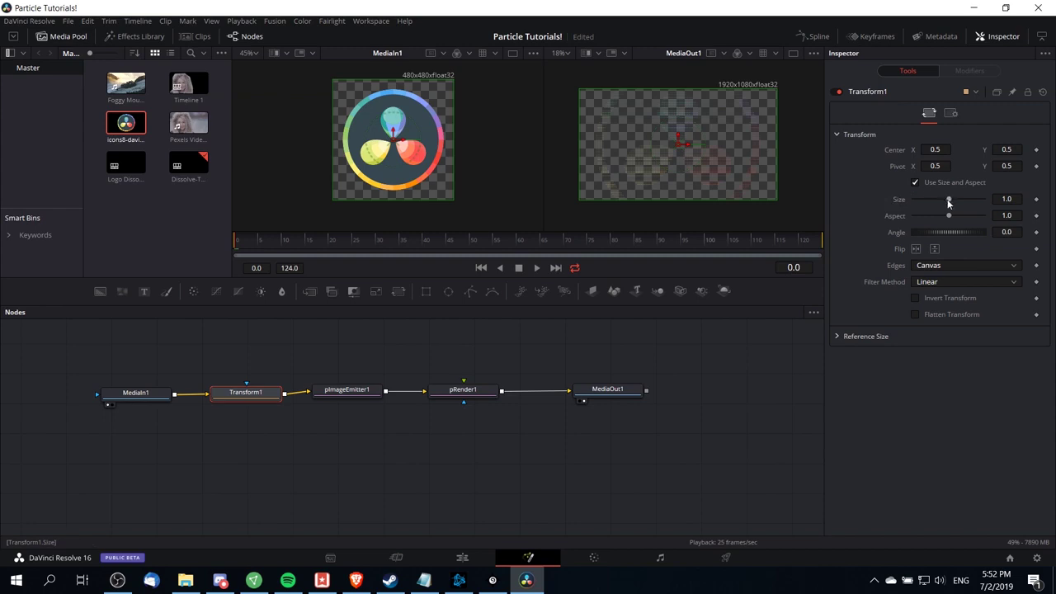
{"action": "left_click_drag", "start_coordinate": [948, 203], "coordinate": [930, 203]}
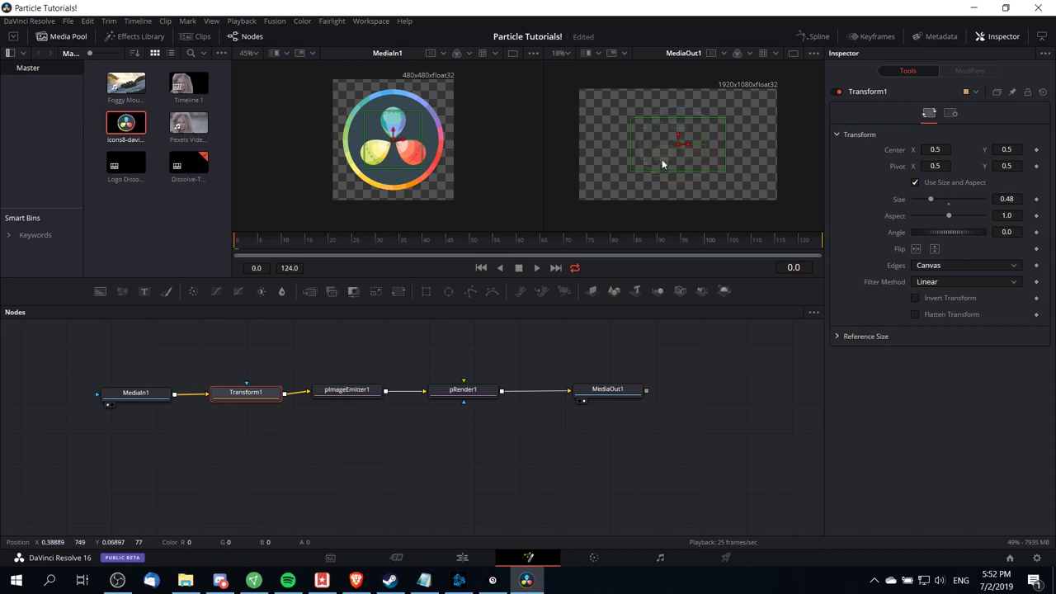
Change pImageEmitter1's particle Style from Point to Blob with Size 0.5.
{"action": "left_click", "coordinate": [366, 394]}
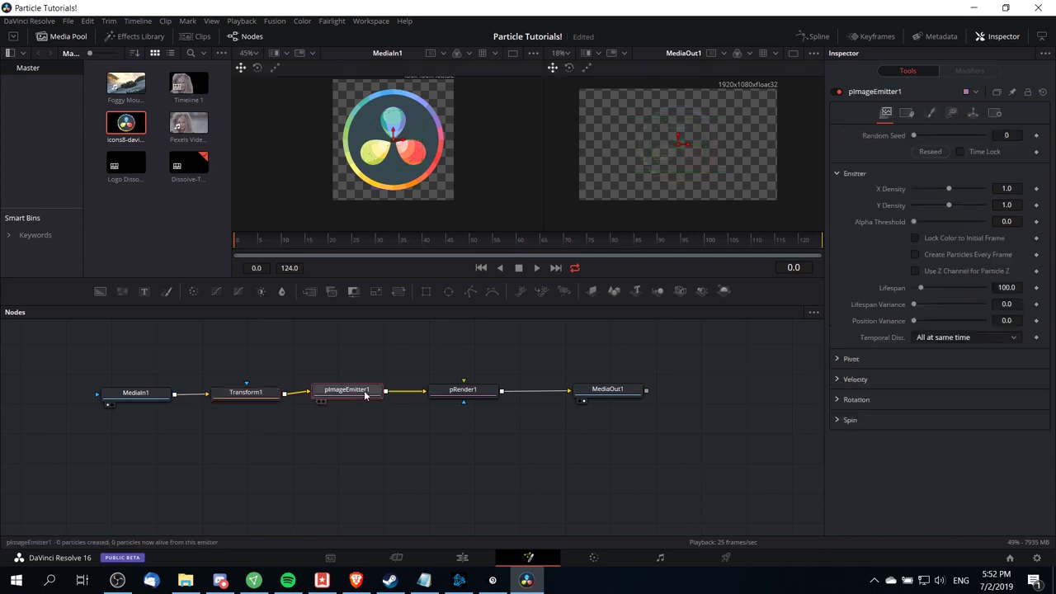
{"action": "left_click_drag", "start_coordinate": [364, 396], "coordinate": [369, 399]}
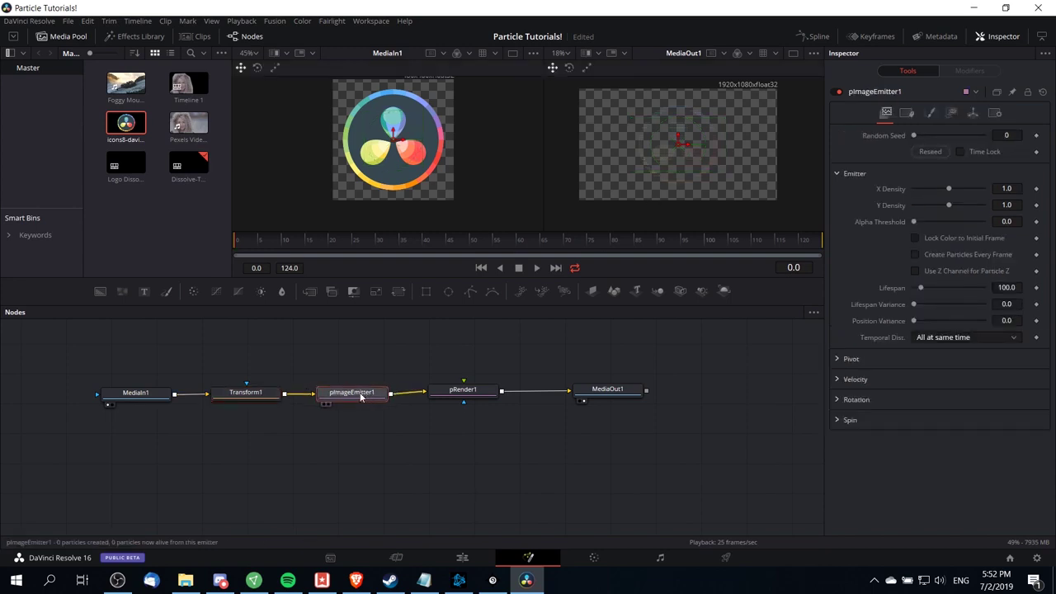
{"action": "left_click", "coordinate": [928, 114]}
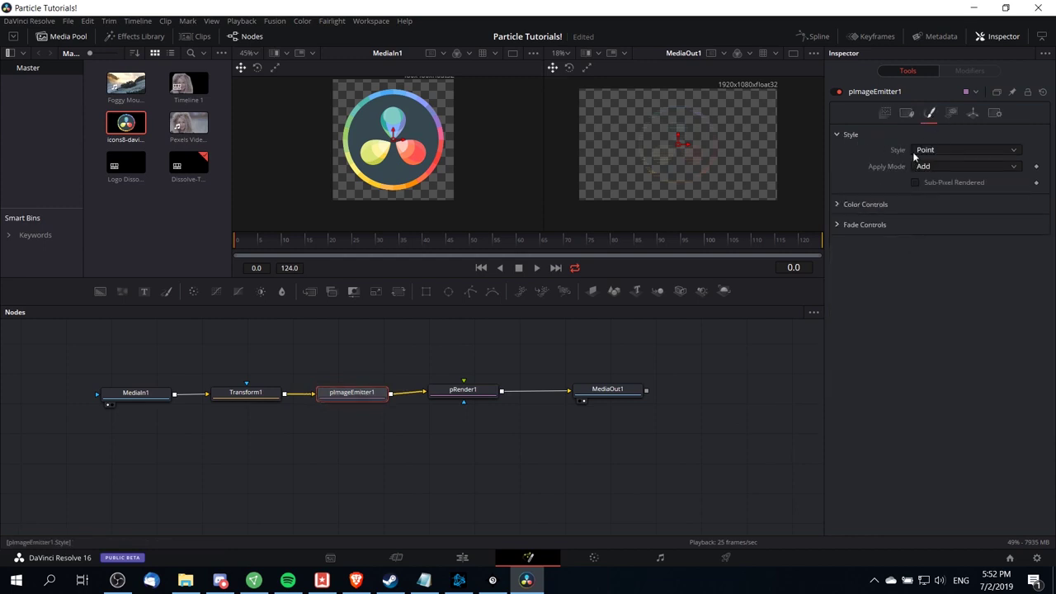
{"action": "left_click", "coordinate": [920, 151]}
{"action": "left_click", "coordinate": [934, 187]}
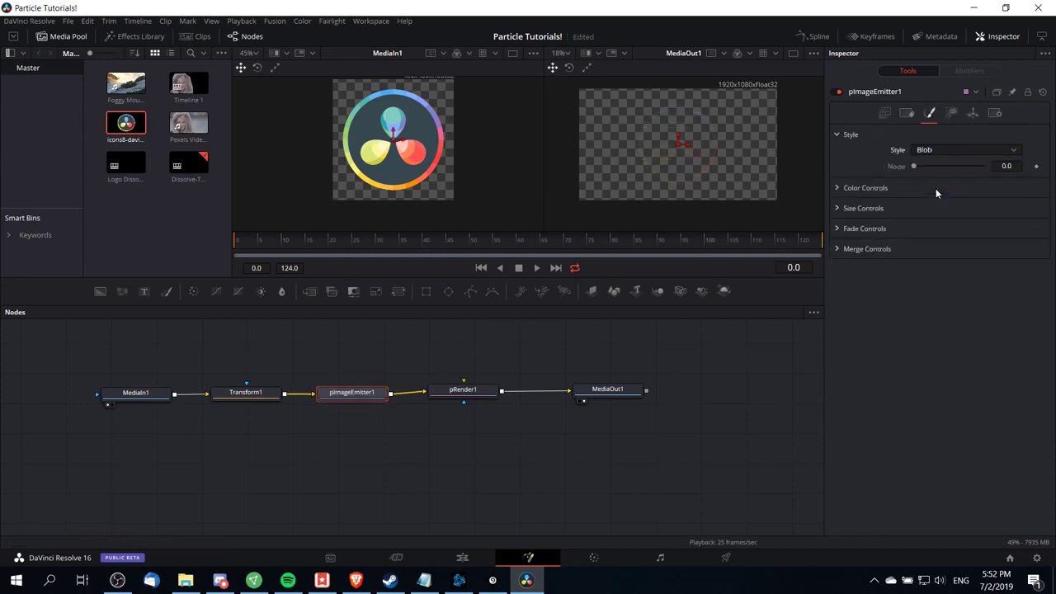
{"action": "left_click", "coordinate": [838, 210]}
{"action": "left_click_drag", "start_coordinate": [924, 228], "coordinate": [991, 223]}
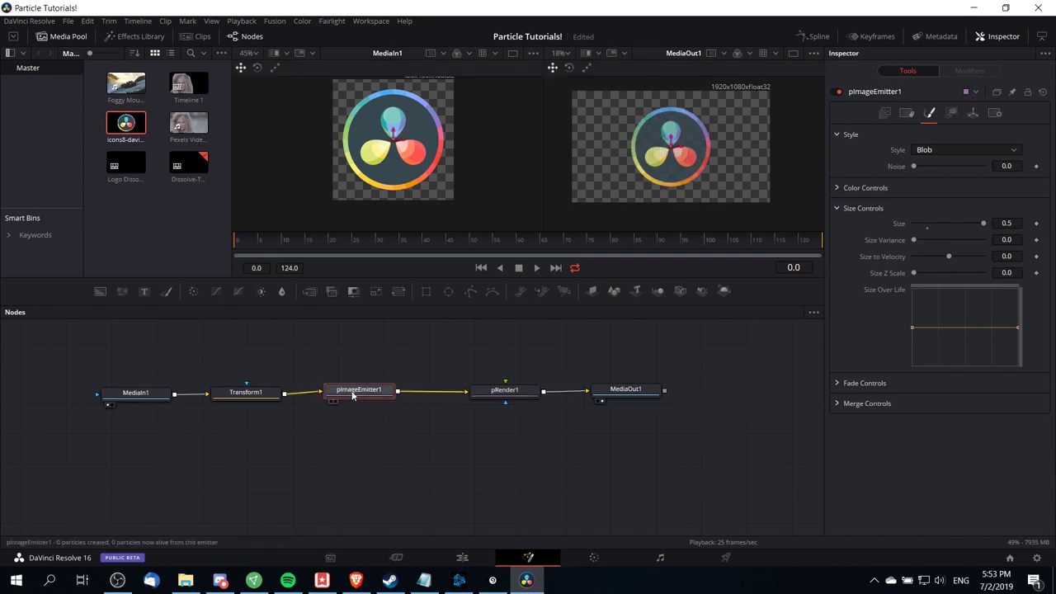
Raise pImageEmitter1's particle Velocity to 0.102 and play back to preview.
{"action": "left_click", "coordinate": [885, 114]}
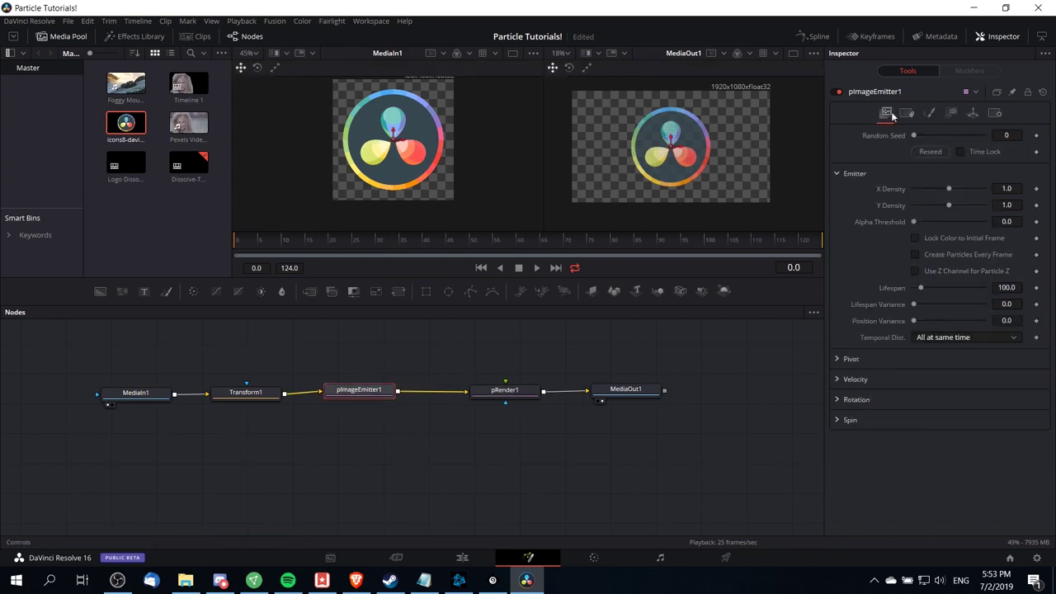
{"action": "left_click", "coordinate": [852, 379]}
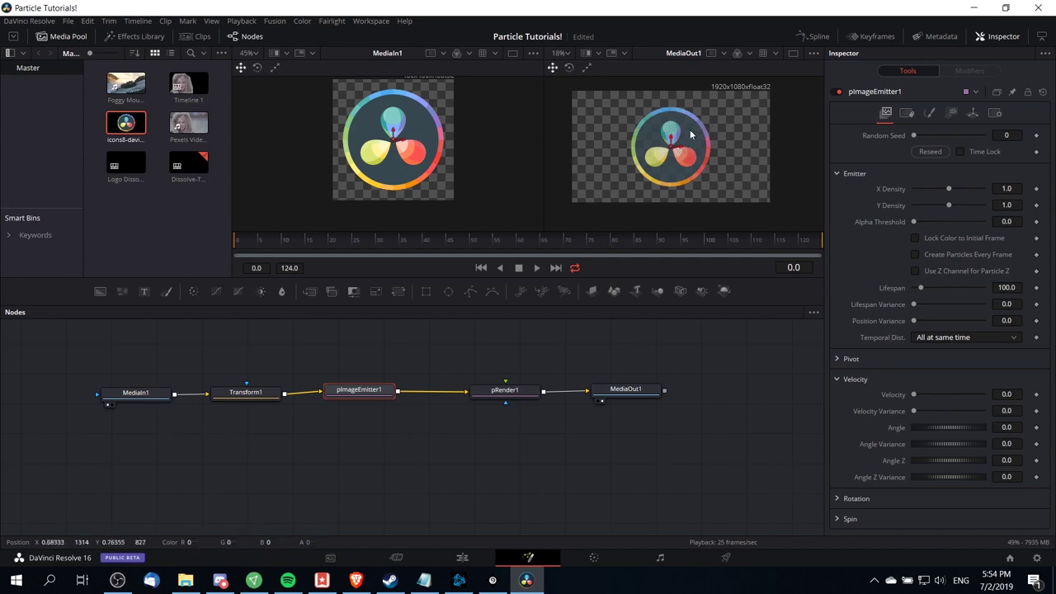
{"action": "left_click_drag", "start_coordinate": [913, 395], "coordinate": [917, 419]}
{"action": "left_click", "coordinate": [914, 417]}
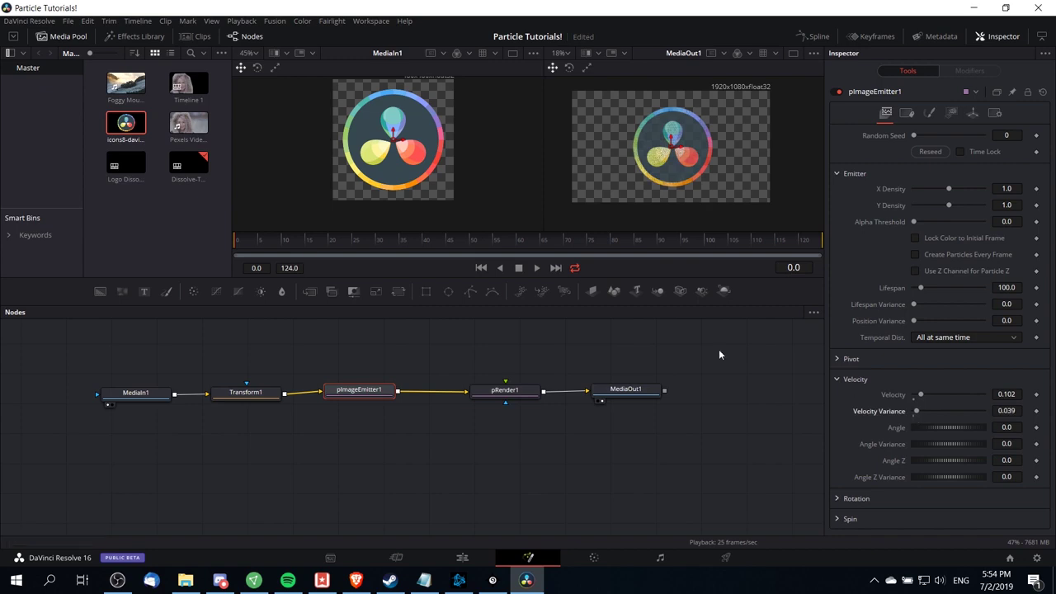
{"action": "left_click_drag", "start_coordinate": [238, 241], "coordinate": [270, 242]}
{"action": "left_click", "coordinate": [537, 269]}
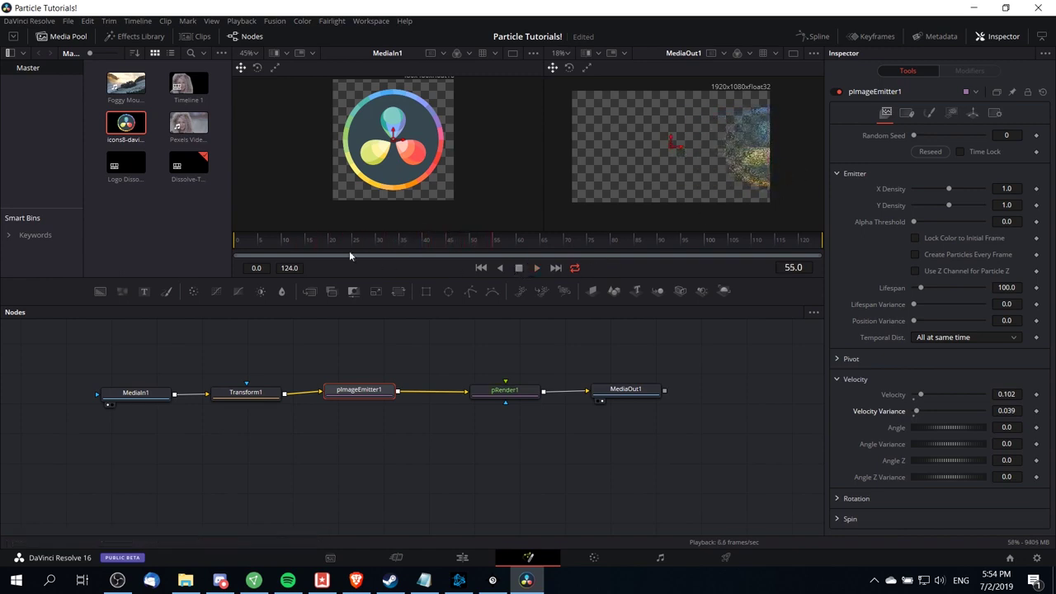
{"action": "left_click", "coordinate": [537, 268]}
{"action": "left_click_drag", "start_coordinate": [356, 241], "coordinate": [309, 240]}
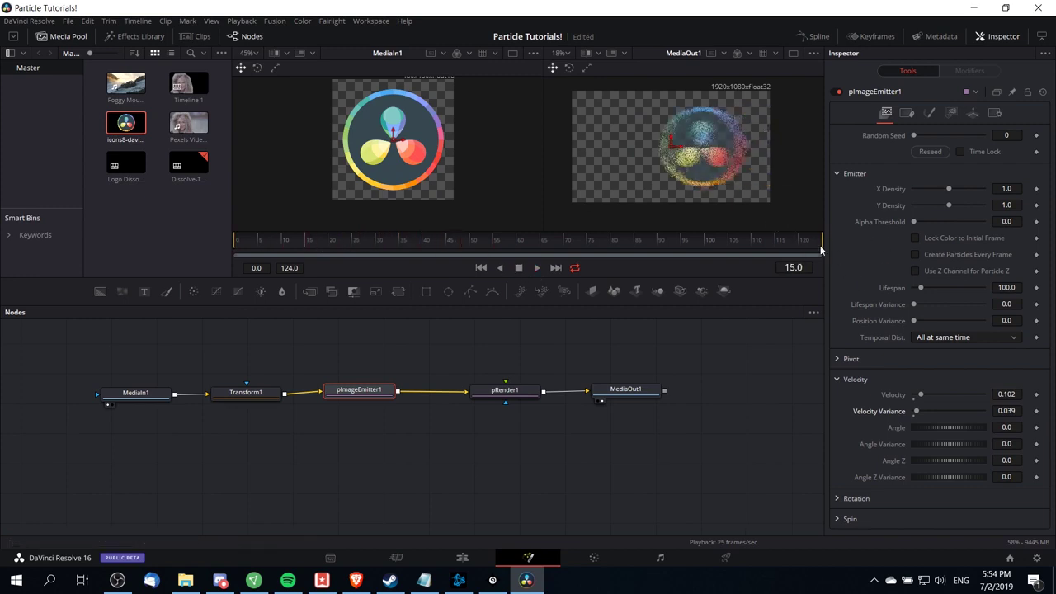
Set Angle Variance to 7.8 and Angle Z Variance to 13.0, then replay from the start.
{"action": "left_click_drag", "start_coordinate": [933, 442], "coordinate": [943, 478]}
{"action": "left_click", "coordinate": [273, 245]}
{"action": "key", "text": "Home"}
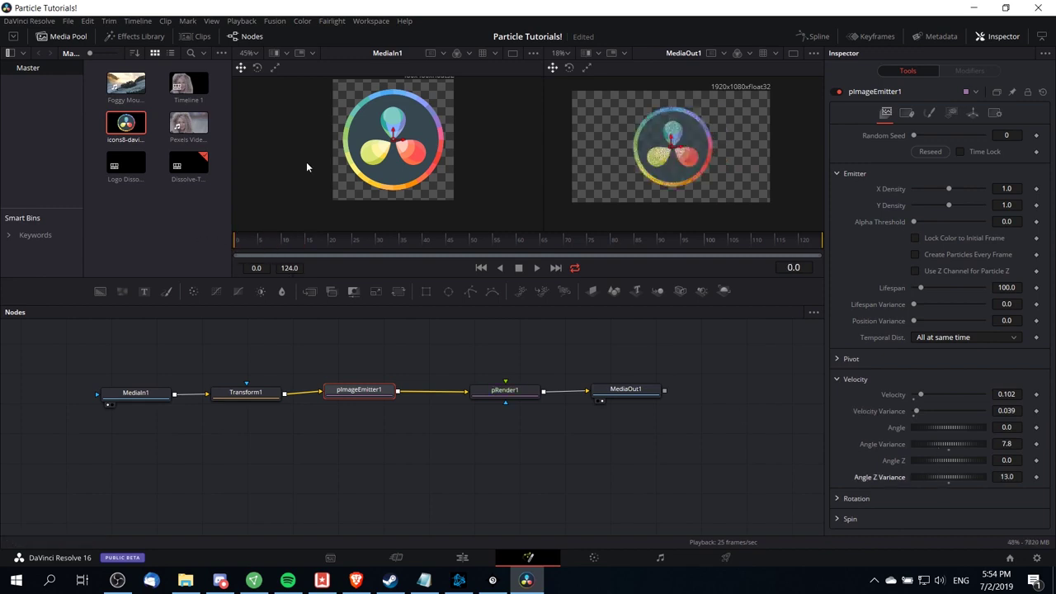
{"action": "left_click", "coordinate": [537, 268]}
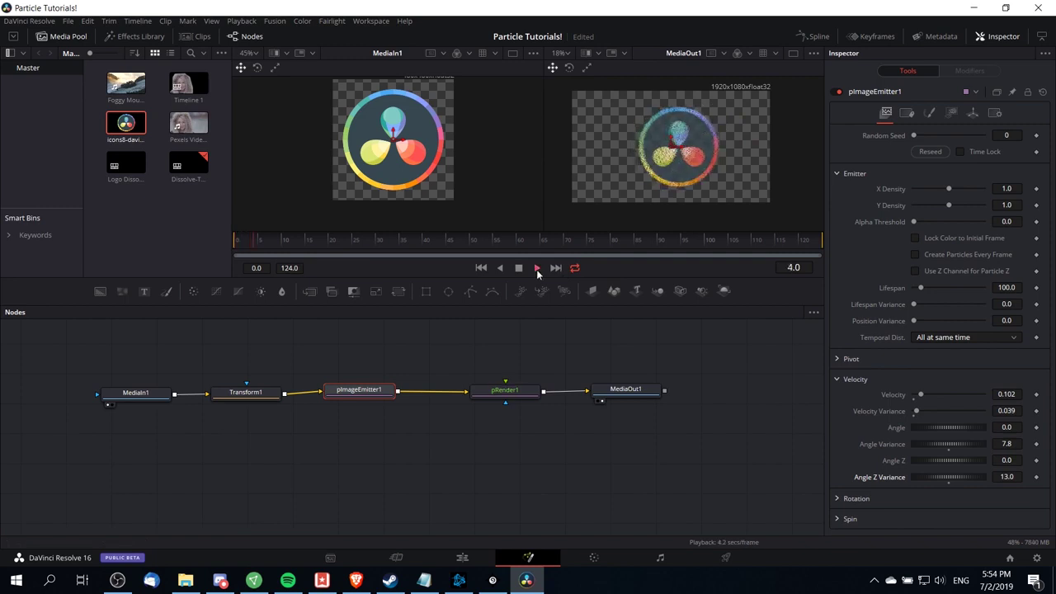
{"action": "left_click", "coordinate": [518, 268]}
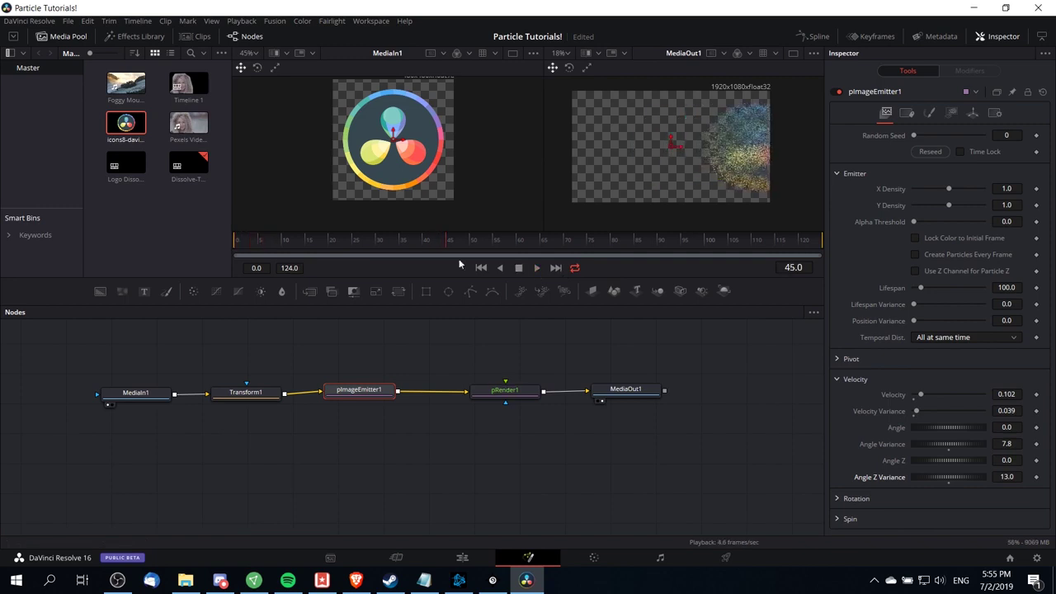
Insert a pDirectionalForce node between pImageEmitter1 and pRender1.
{"action": "right_click", "coordinate": [412, 396]}
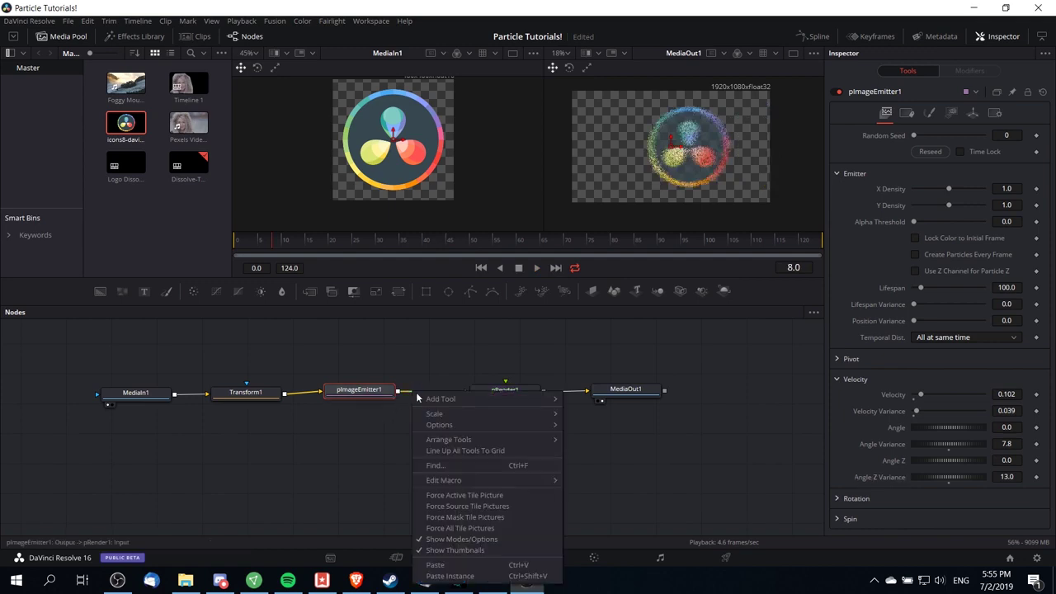
{"action": "mouse_move", "coordinate": [419, 399]}
{"action": "mouse_move", "coordinate": [600, 413]}
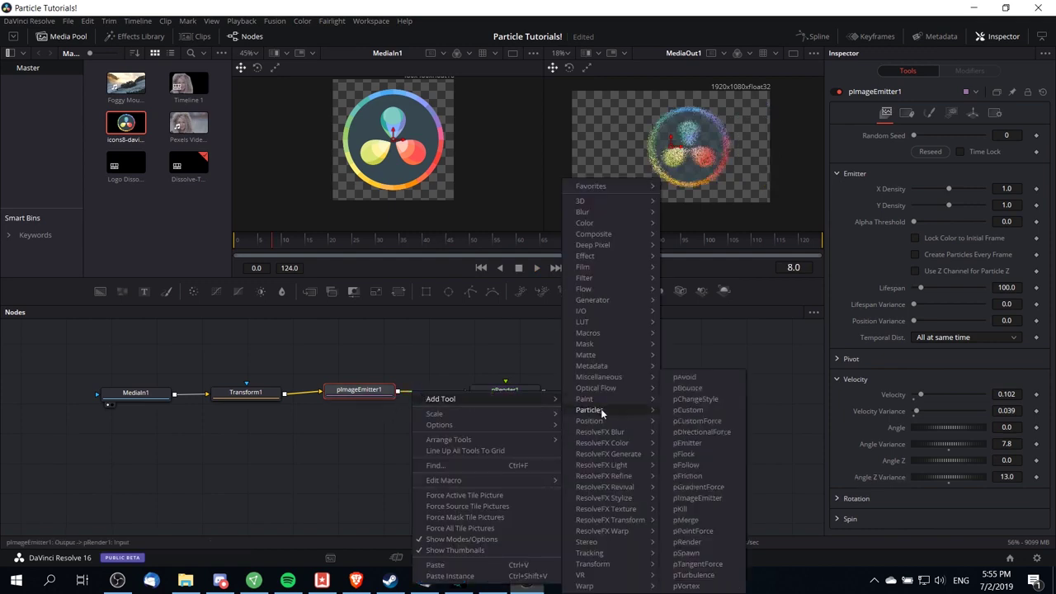
{"action": "left_click", "coordinate": [701, 431]}
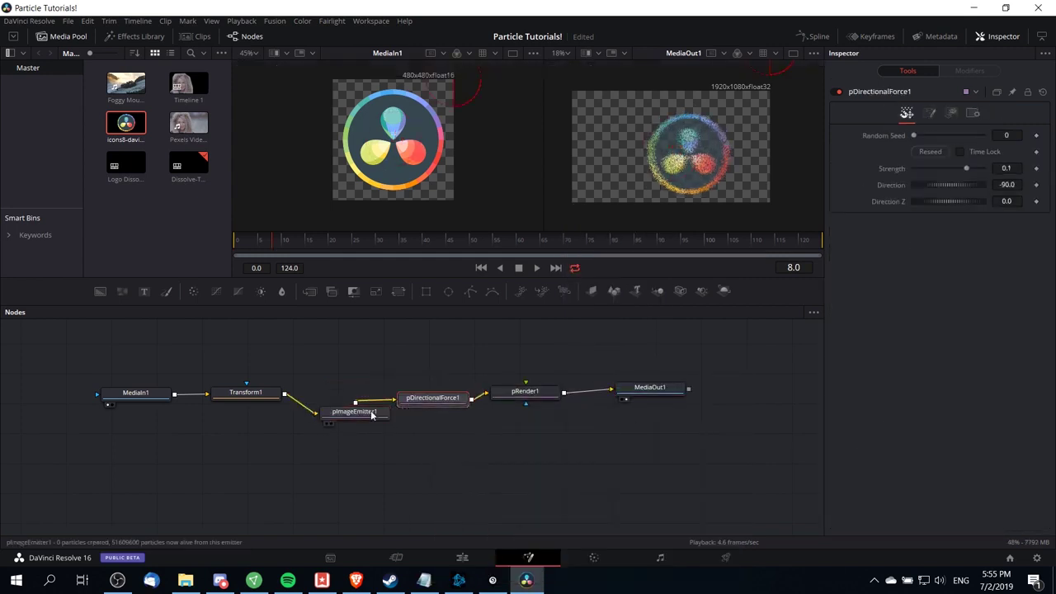
{"action": "left_click_drag", "start_coordinate": [371, 414], "coordinate": [358, 400]}
{"action": "left_click", "coordinate": [426, 399]}
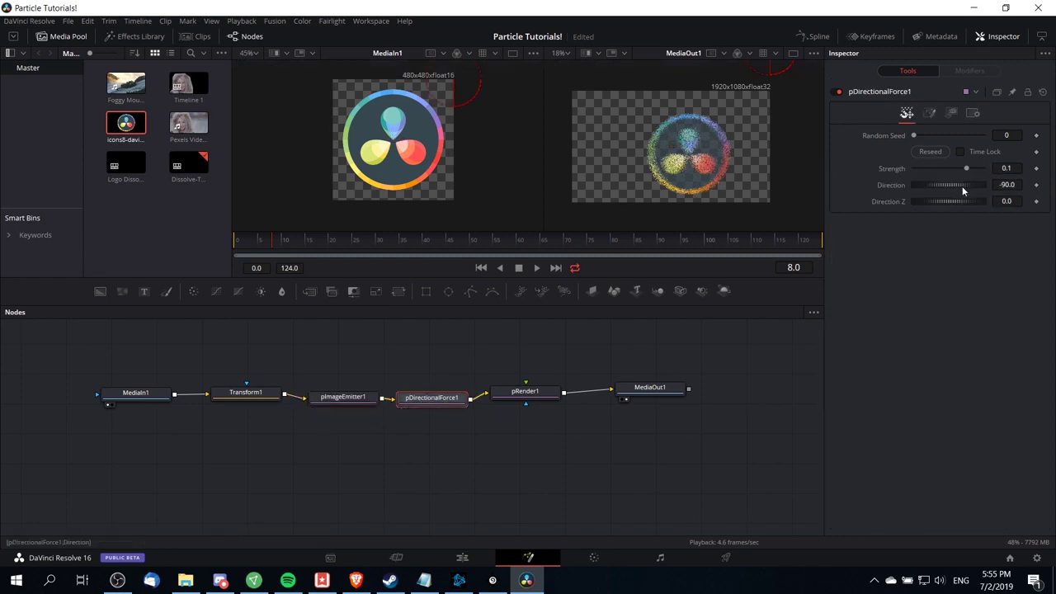
Set the force Direction to -123.9 and preview playback up to frame 40.
{"action": "left_click_drag", "start_coordinate": [800, 127], "coordinate": [751, 167]}
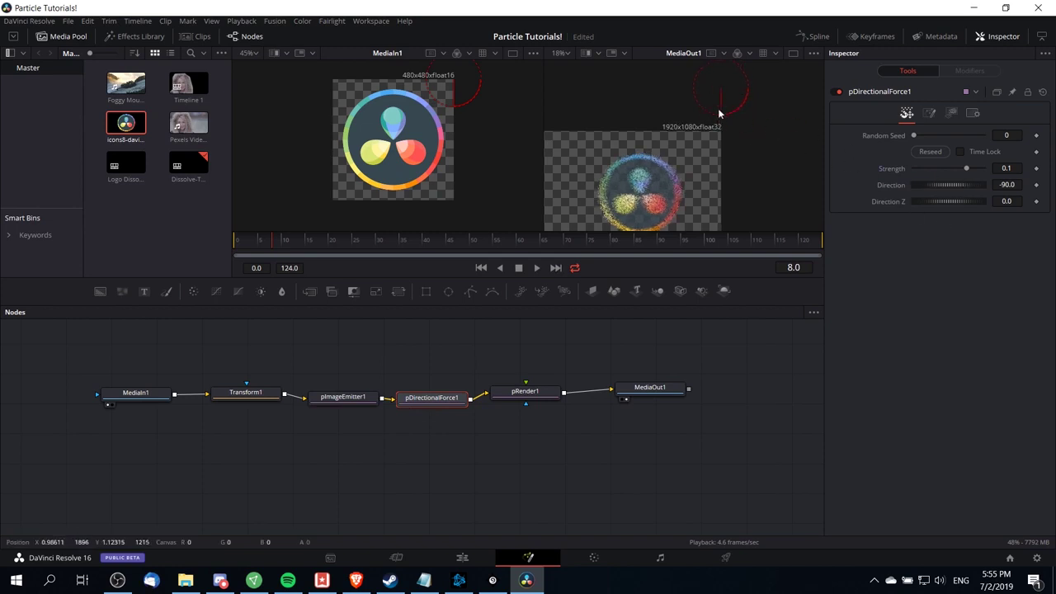
{"action": "mouse_move", "coordinate": [936, 184]}
{"action": "left_mouse_down"}
{"action": "mouse_move", "coordinate": [955, 189]}
{"action": "mouse_move", "coordinate": [938, 186]}
{"action": "left_mouse_up"}
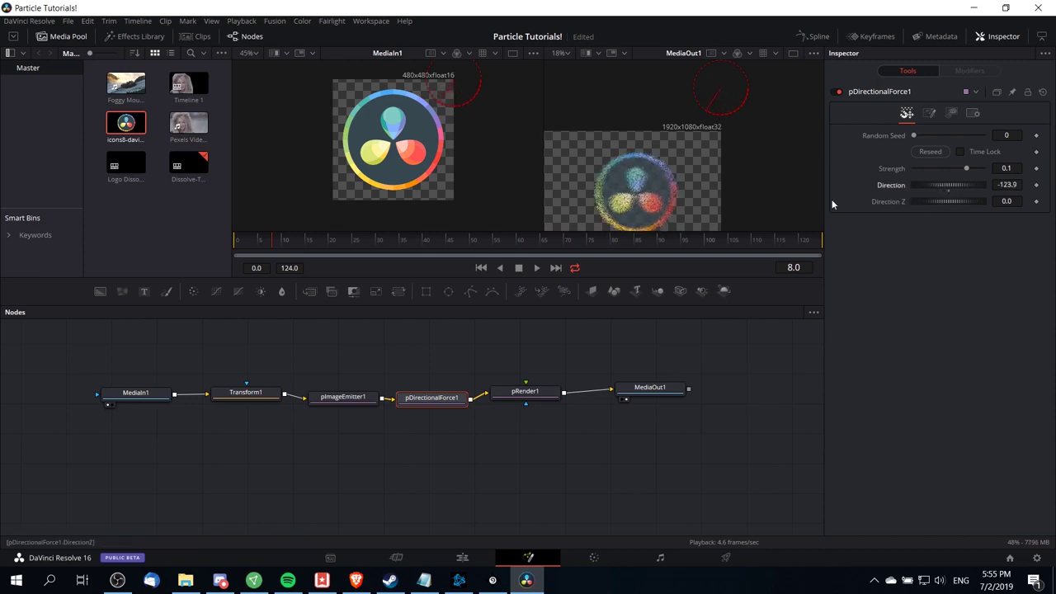
{"action": "left_click", "coordinate": [239, 239]}
{"action": "left_click", "coordinate": [536, 267]}
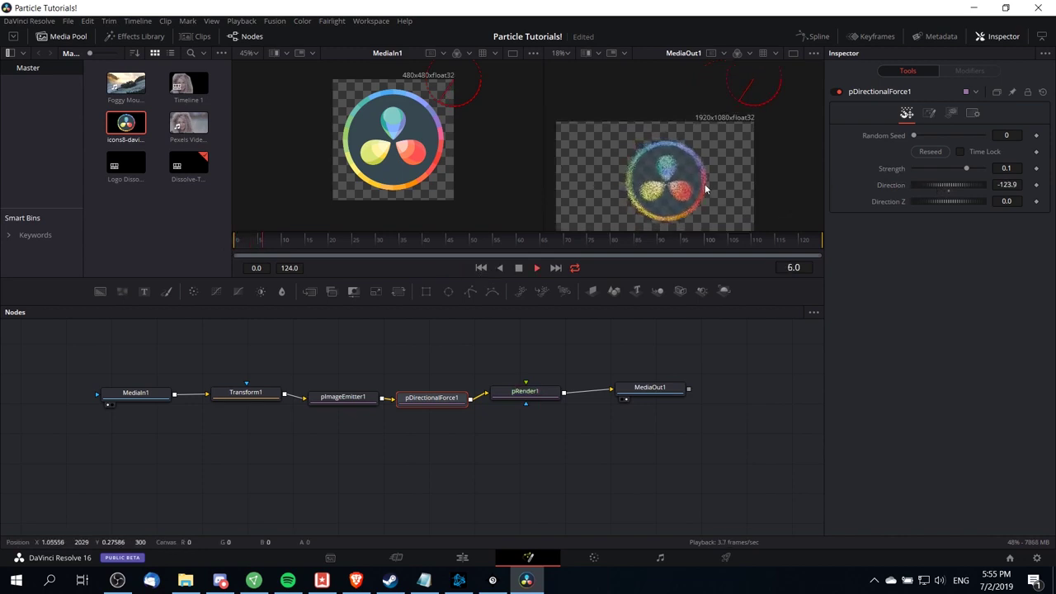
{"action": "scroll", "coordinate": [718, 202], "scroll_direction": "down", "scroll_amount": 1}
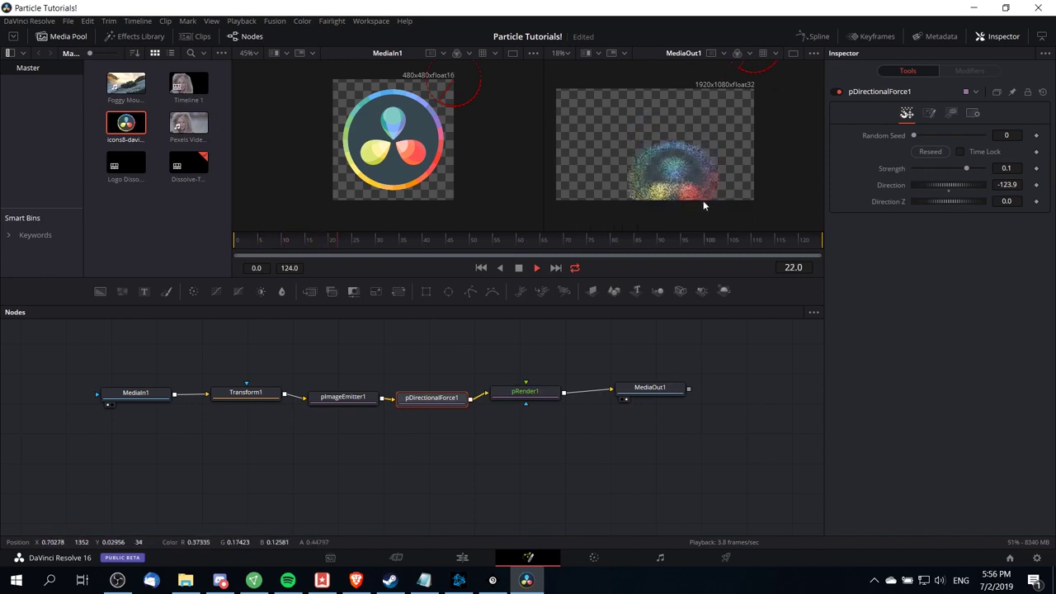
{"action": "scroll", "coordinate": [688, 151], "scroll_direction": "up", "scroll_amount": 1}
{"action": "left_click", "coordinate": [423, 240]}
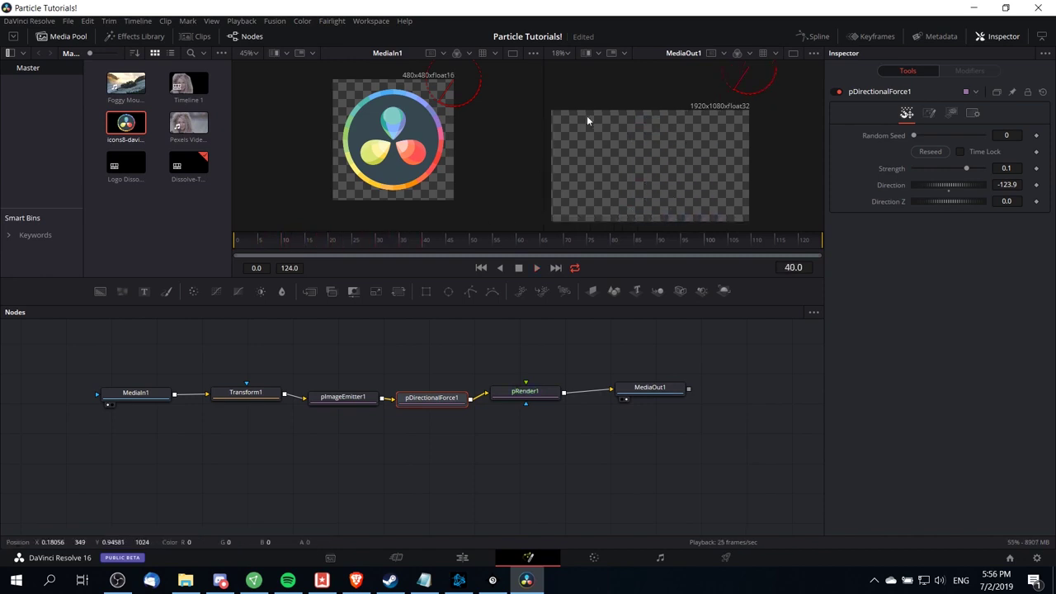
Delete pDirectionalForce1 and set pImageEmitter1's Angle Z to -90.
{"action": "key", "text": "Delete"}
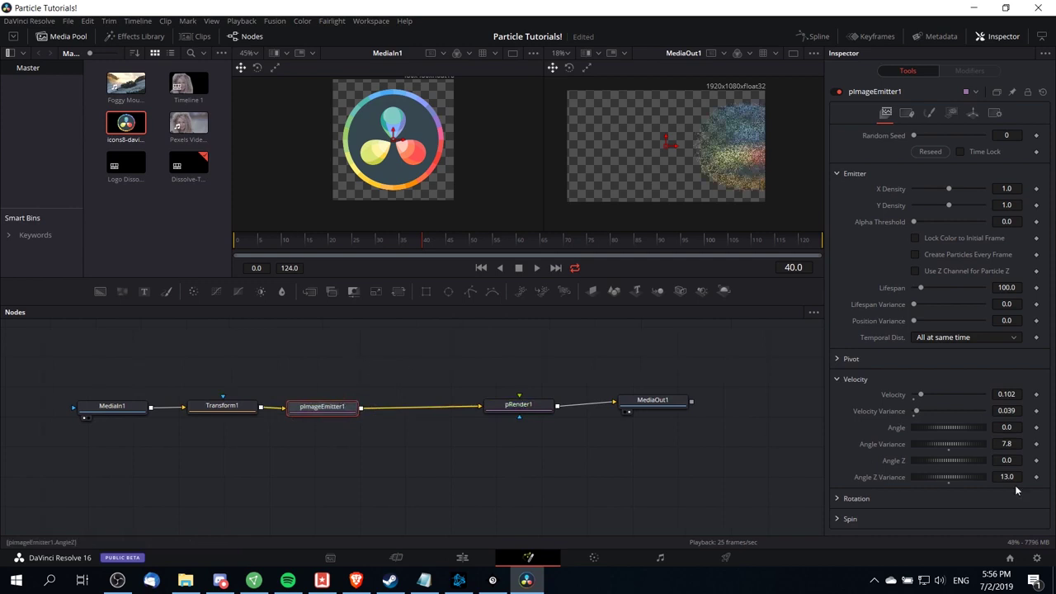
{"action": "mouse_move", "coordinate": [326, 405]}
{"action": "left_mouse_down"}
{"action": "mouse_move", "coordinate": [351, 404]}
{"action": "mouse_move", "coordinate": [335, 405]}
{"action": "left_mouse_up"}
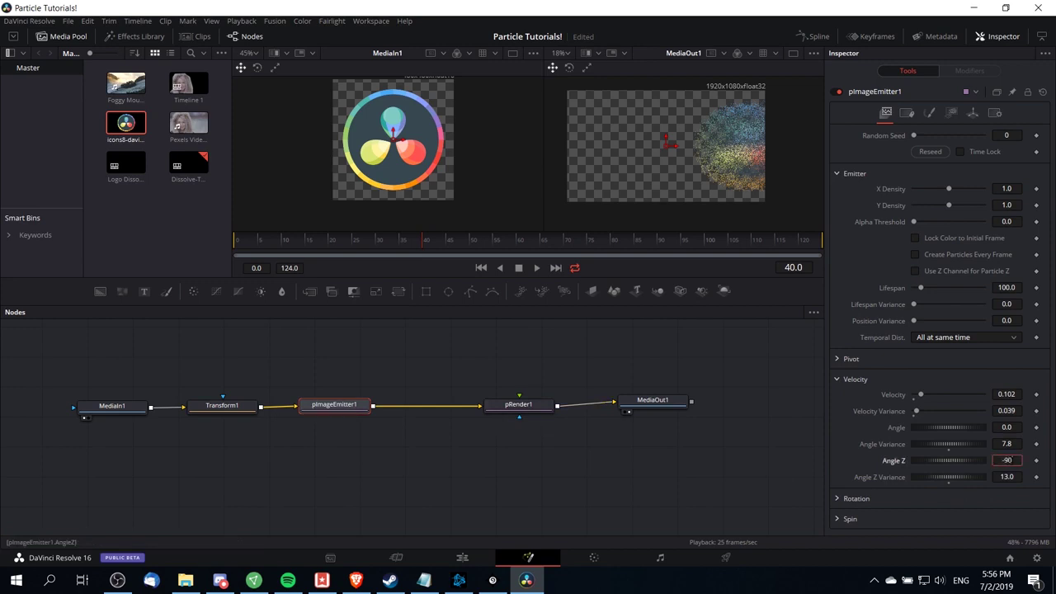
{"action": "key", "text": "Tab"}
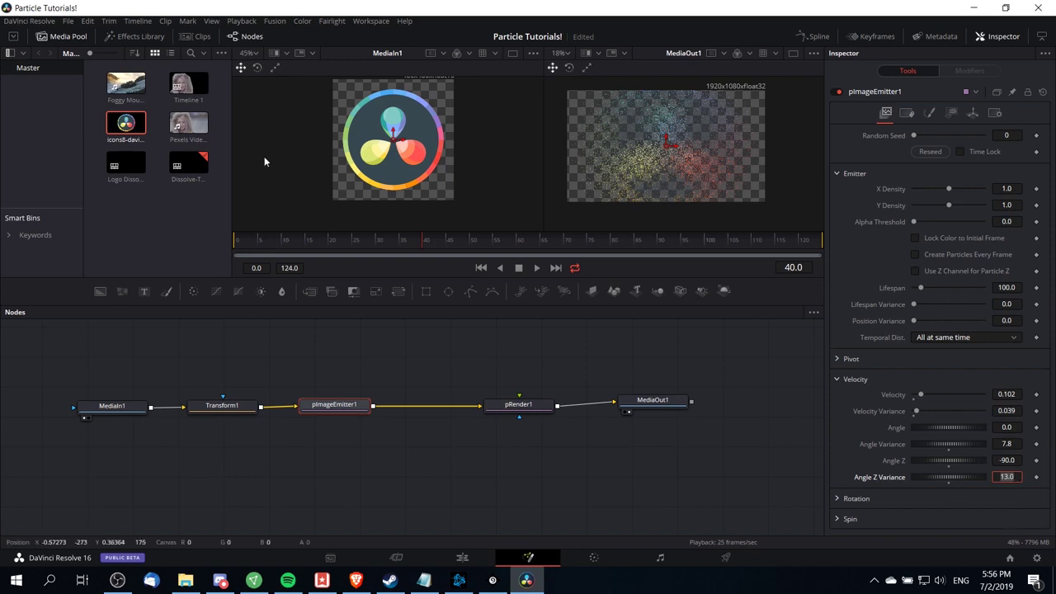
Play the composition from frame 0 to watch particles rush toward the camera, then stop.
{"action": "left_click", "coordinate": [257, 240]}
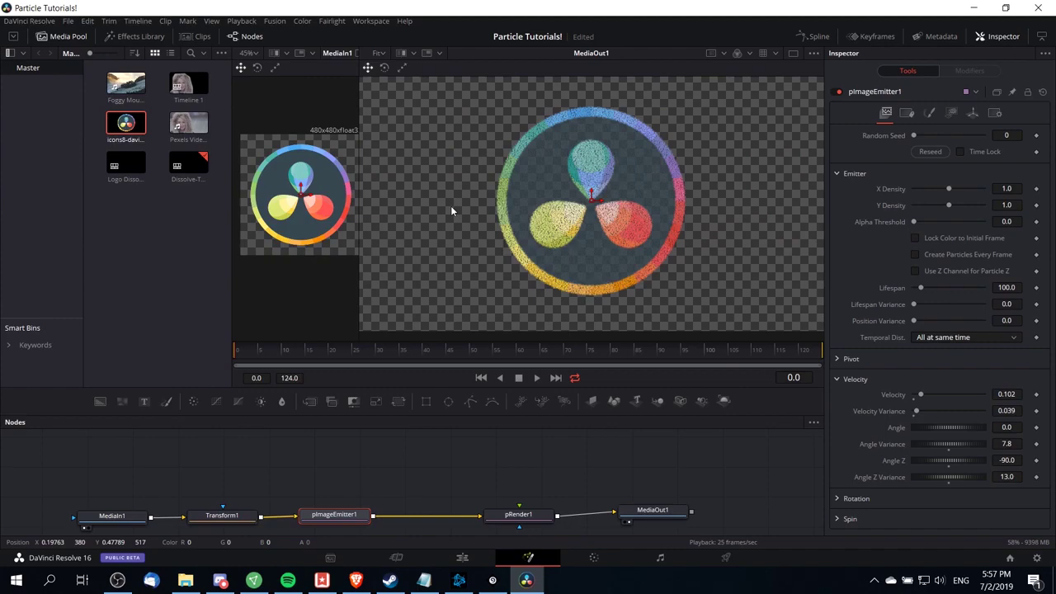
{"action": "key", "text": "space"}
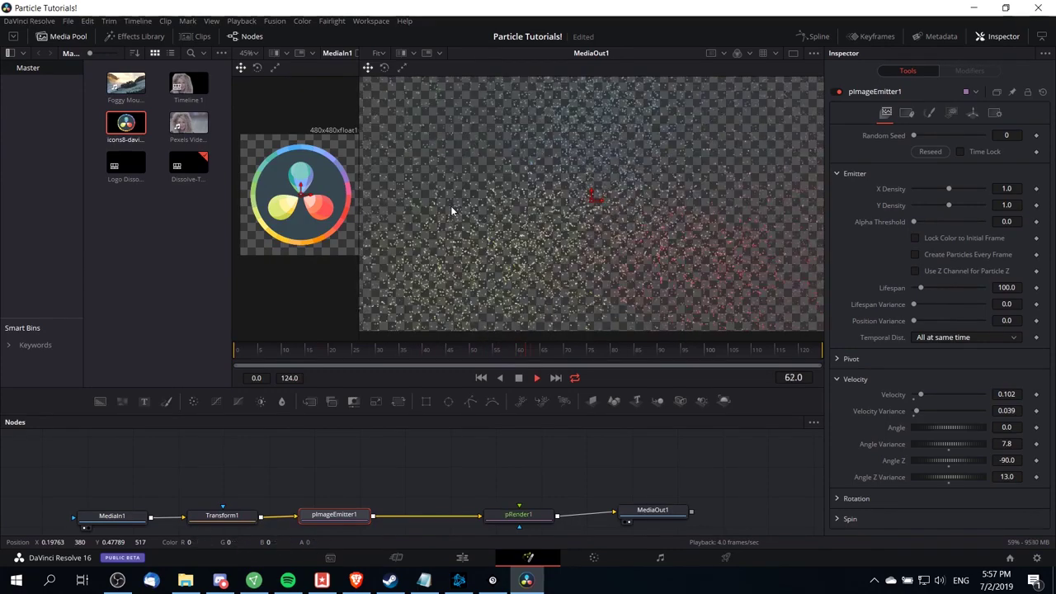
{"action": "key", "text": "Home"}
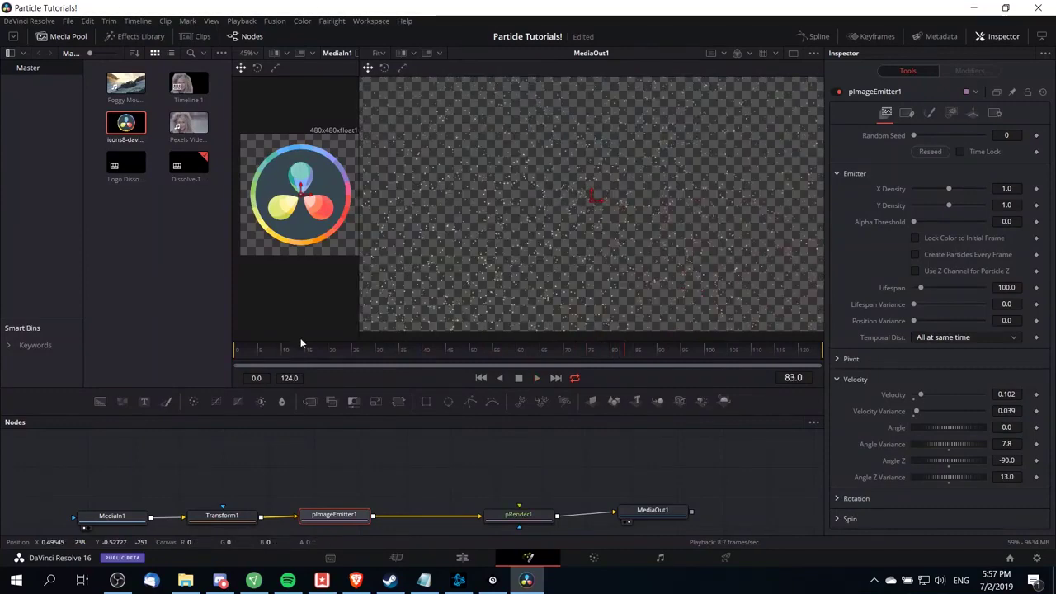
{"action": "left_click", "coordinate": [238, 349]}
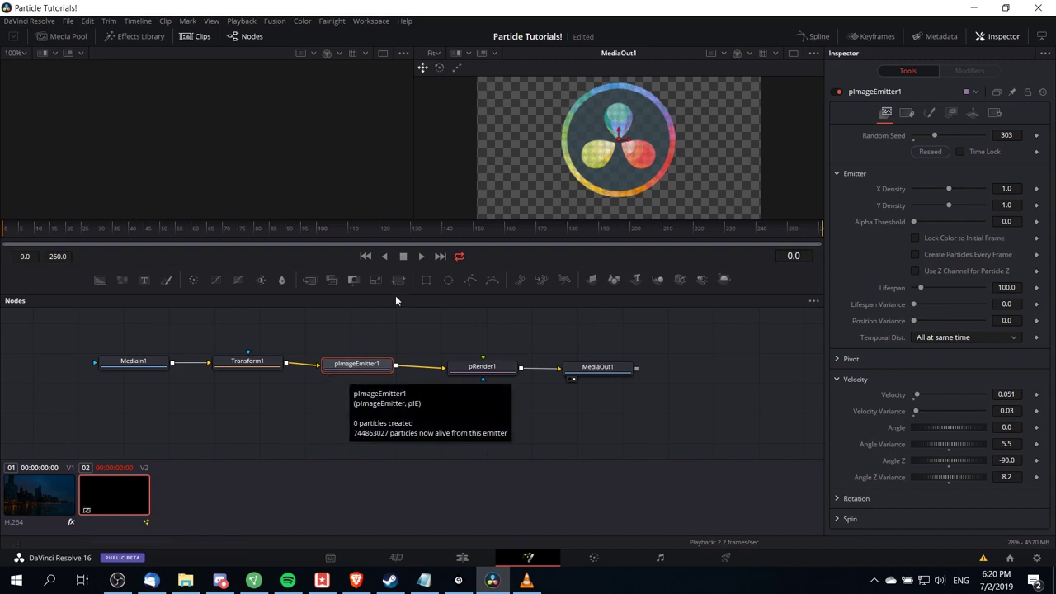
Enlarge the viewer, go to frame 101, and raise pImageEmitter1's Lifespan from 100 to 899.
{"action": "left_click_drag", "start_coordinate": [395, 294], "coordinate": [417, 351]}
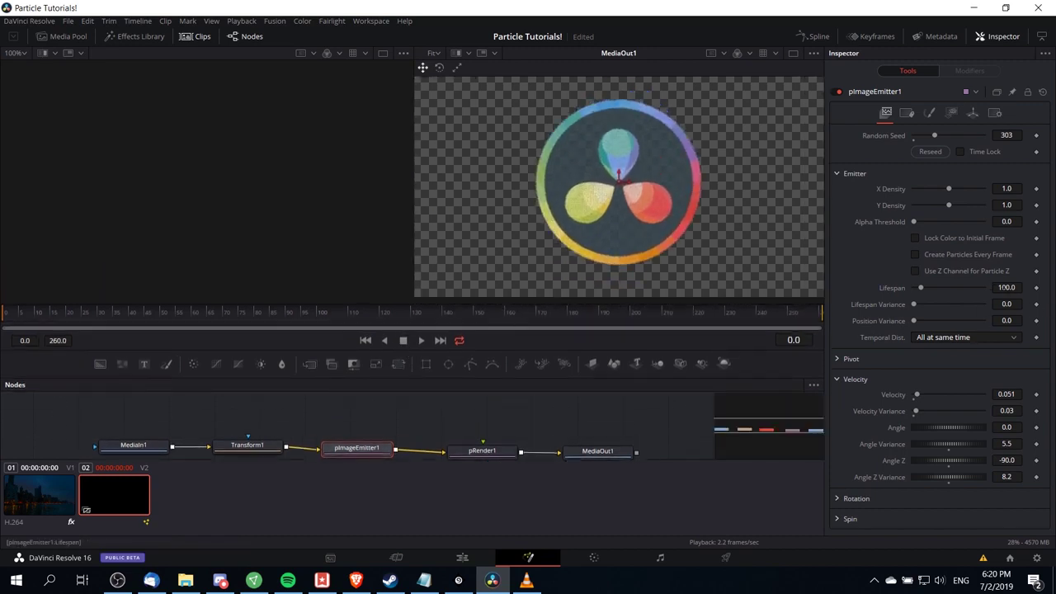
{"action": "left_click_drag", "start_coordinate": [316, 310], "coordinate": [315, 317]}
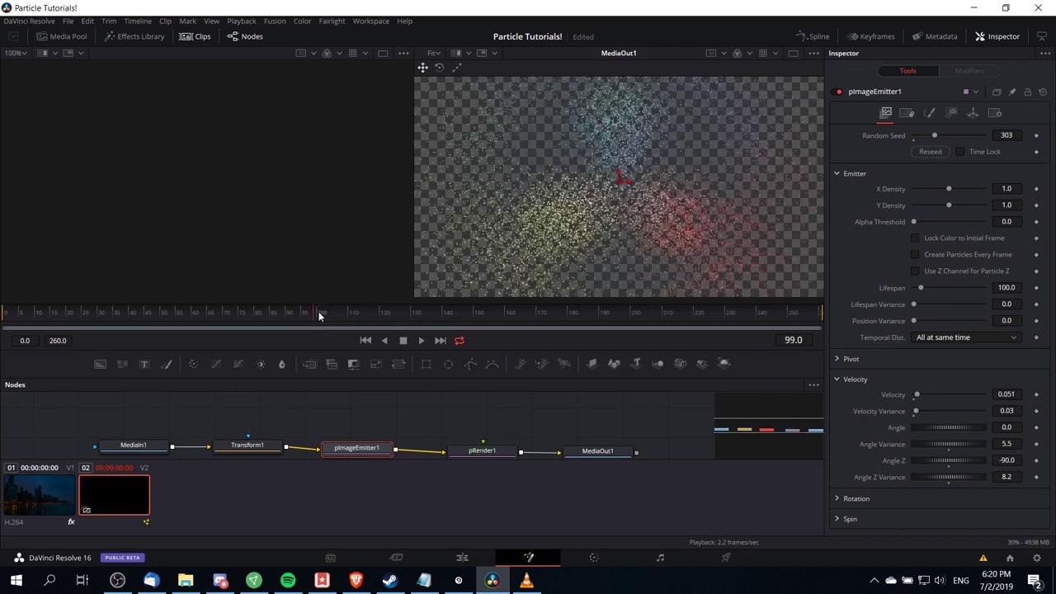
{"action": "left_click_drag", "start_coordinate": [322, 316], "coordinate": [327, 313]}
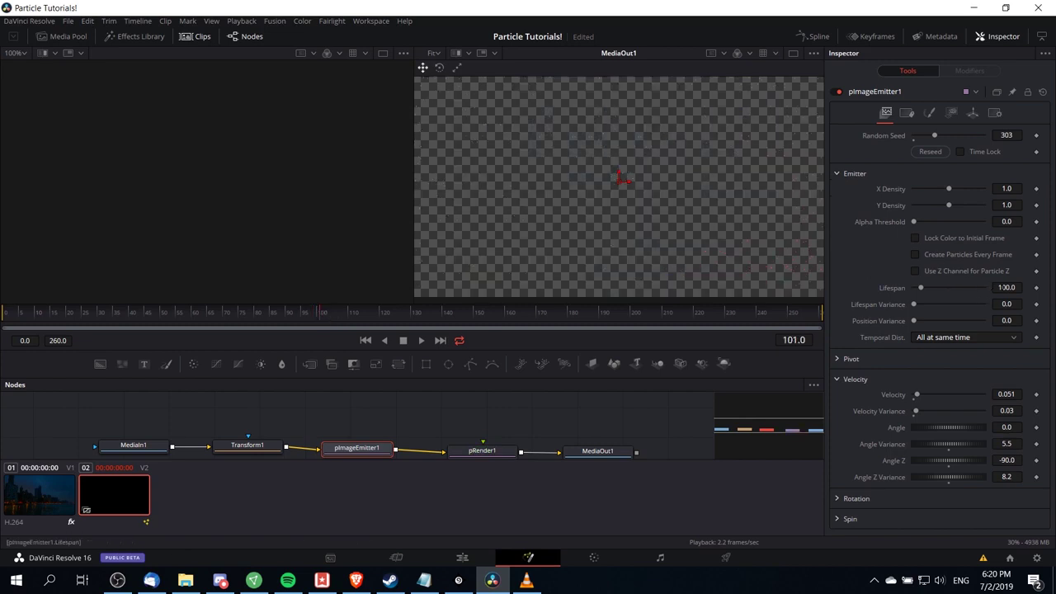
{"action": "left_click_drag", "start_coordinate": [920, 287], "coordinate": [983, 287]}
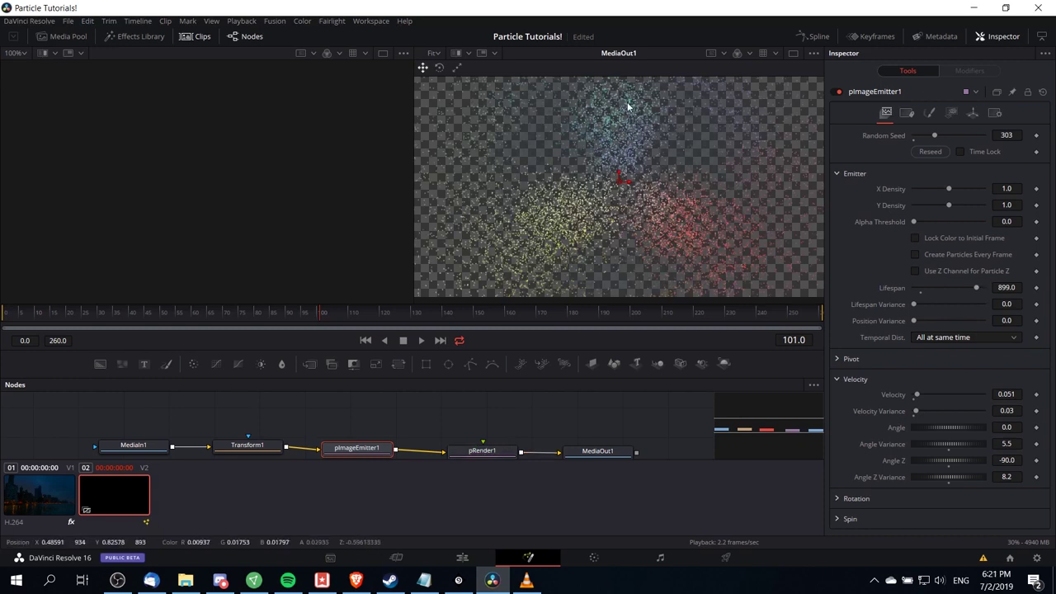
Select the pRender1 node and show its render controls: Blur, Glow and Euler integration.
{"action": "scroll", "coordinate": [530, 419], "scroll_direction": "down", "scroll_amount": 1}
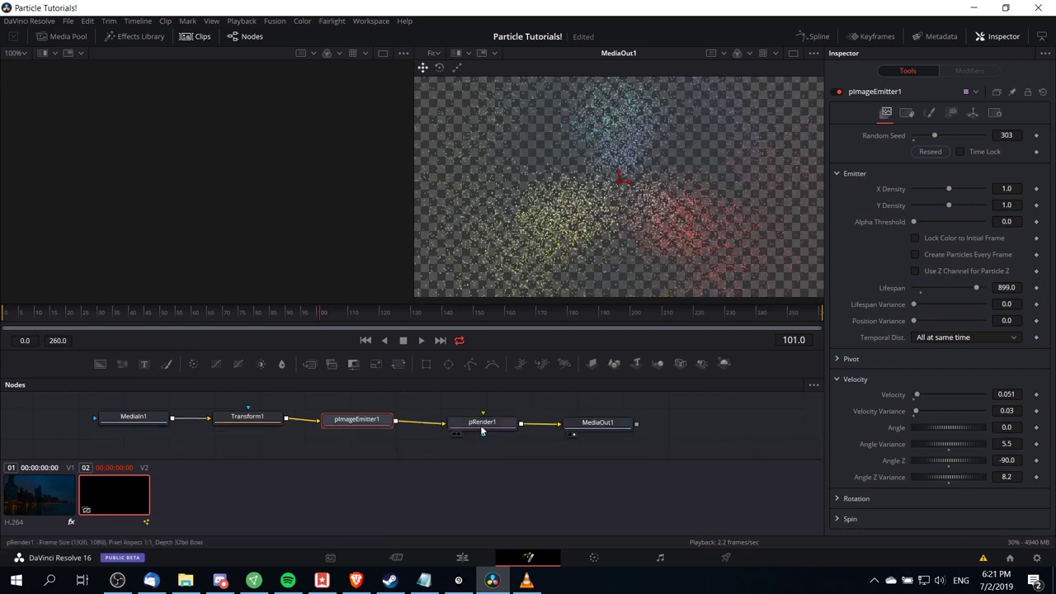
{"action": "left_click", "coordinate": [512, 422]}
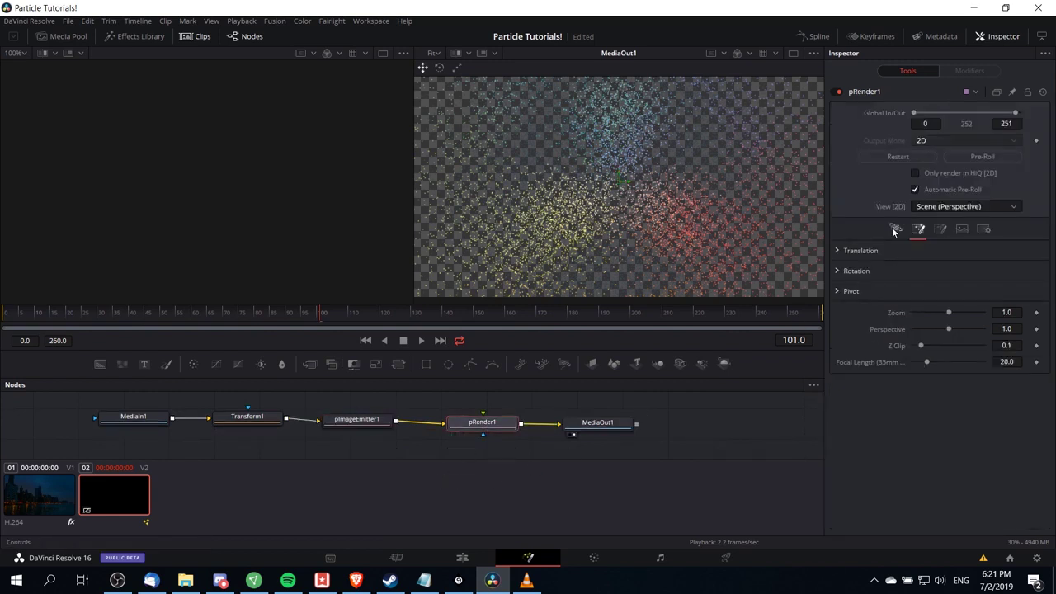
{"action": "left_click", "coordinate": [895, 229]}
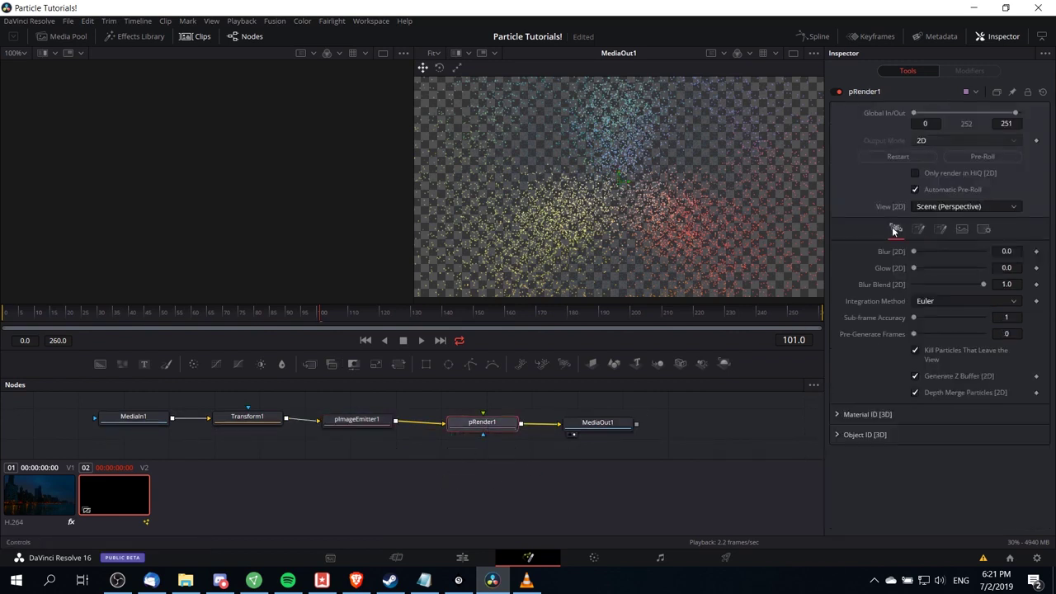